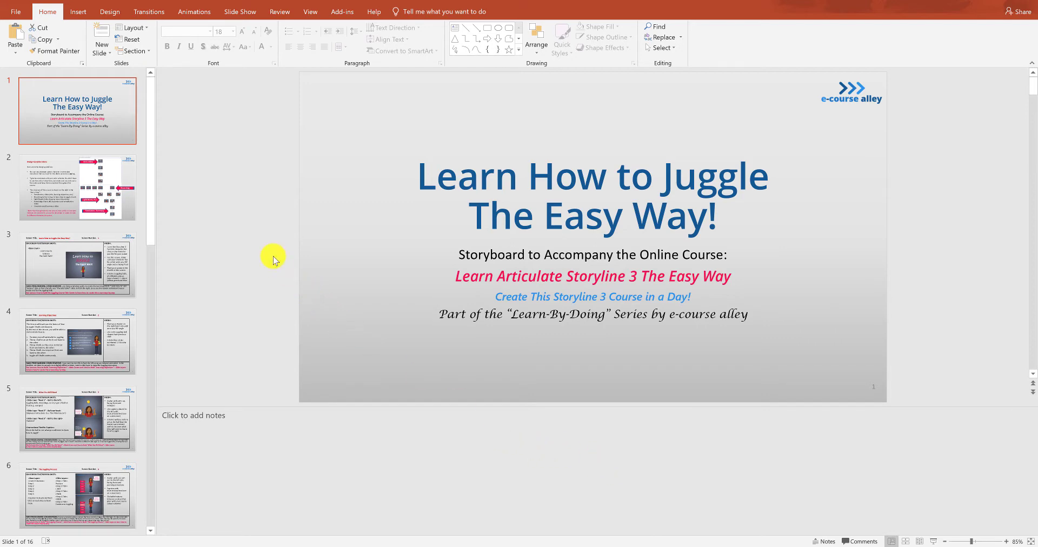
- Review the on-screen text of the Navigation storyboard slide, slide 16 at the end of the deck
drag(150, 178, 142, 544)
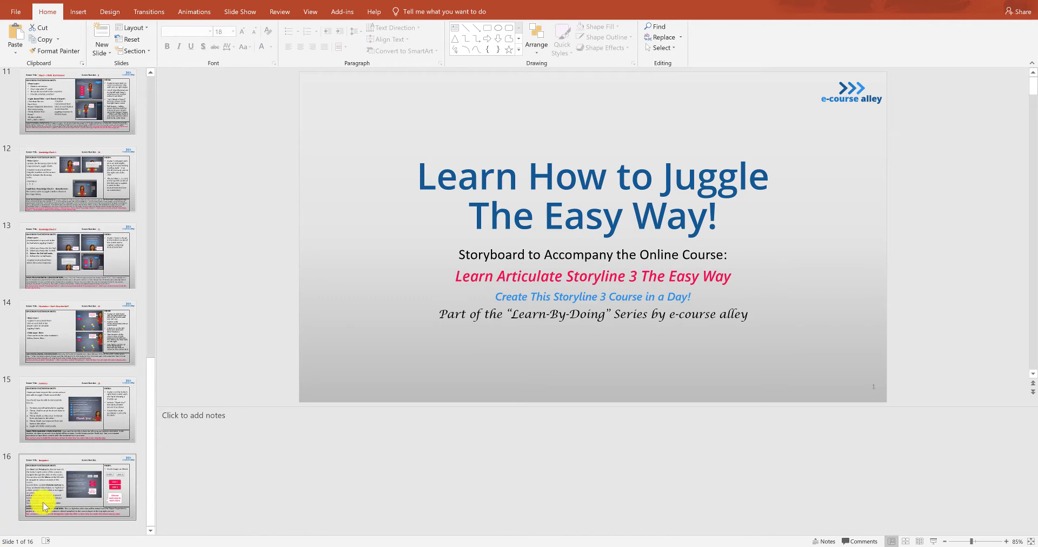
click(80, 494)
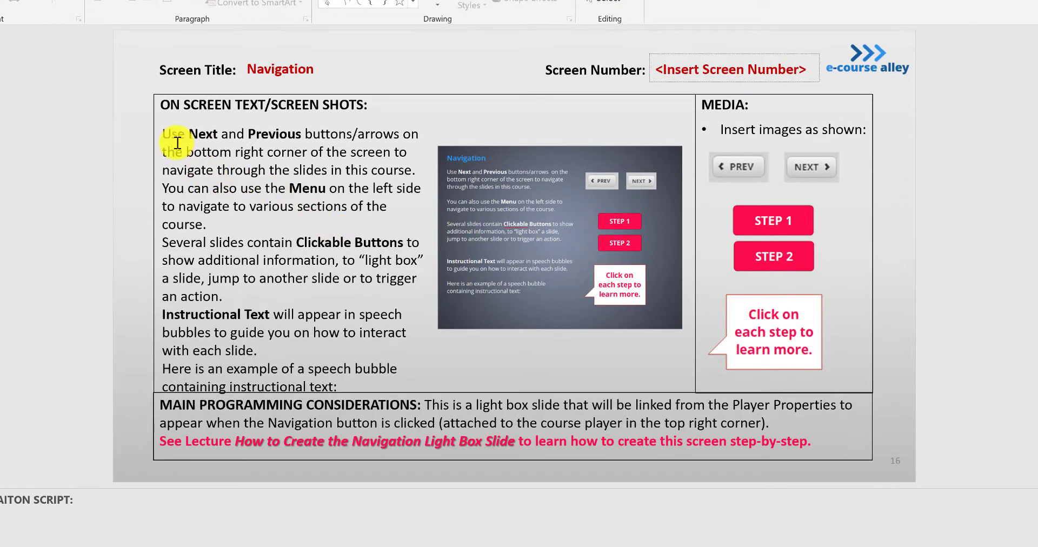
drag(164, 136, 378, 393)
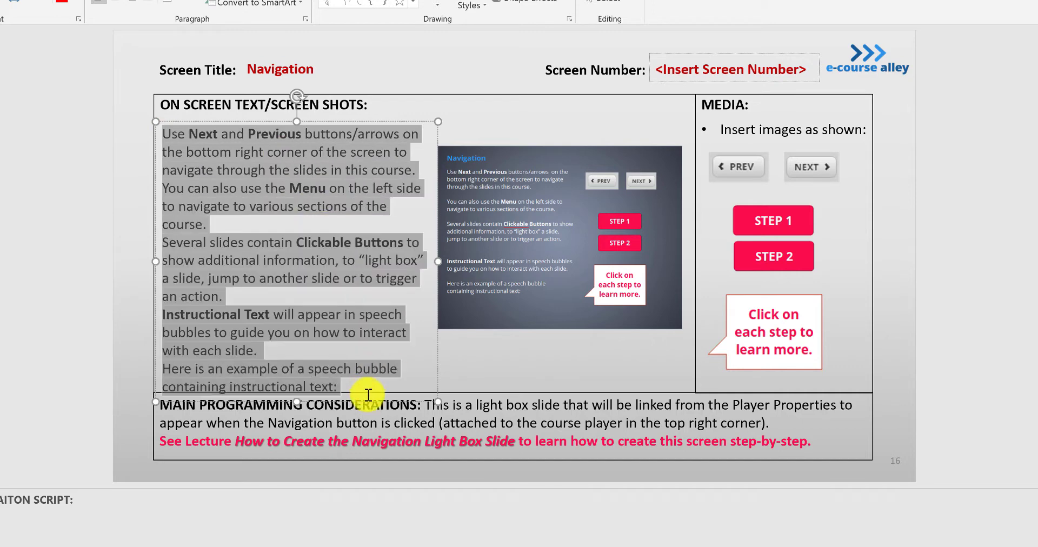
click(503, 315)
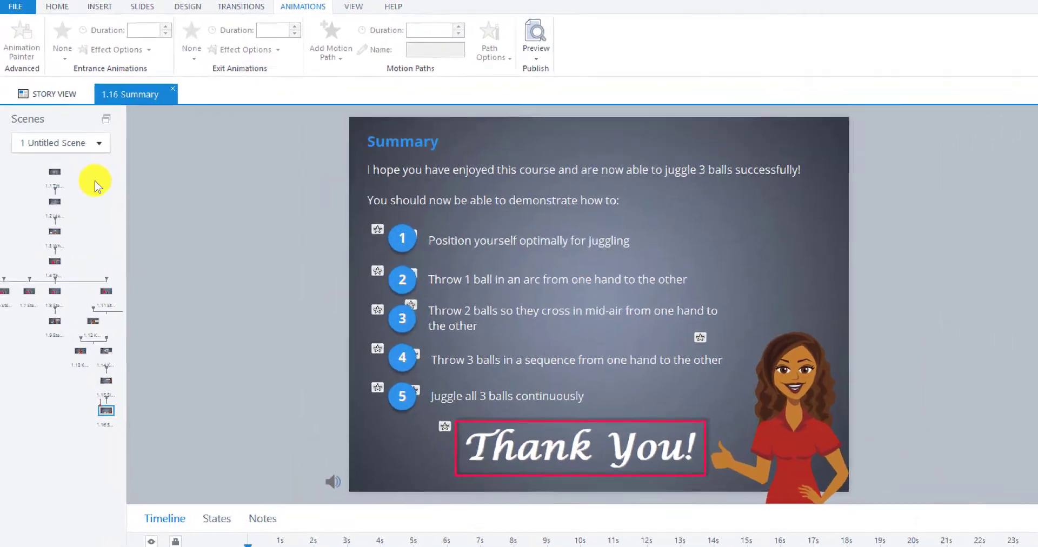
- Switch to the Storyline project and add a new slide with the Title and Content basic layout to the scene
right_click(76, 144)
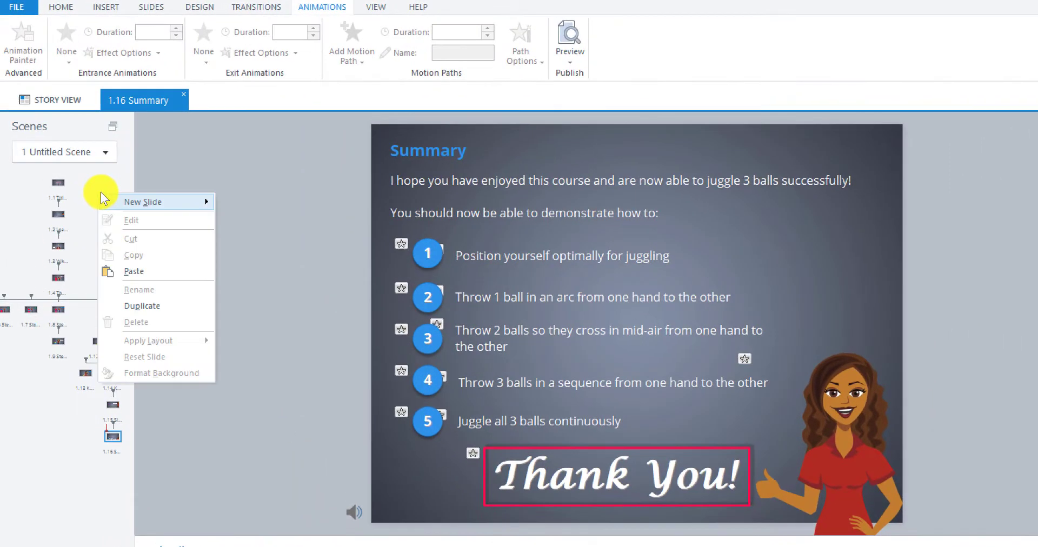
mouse_move(161, 208)
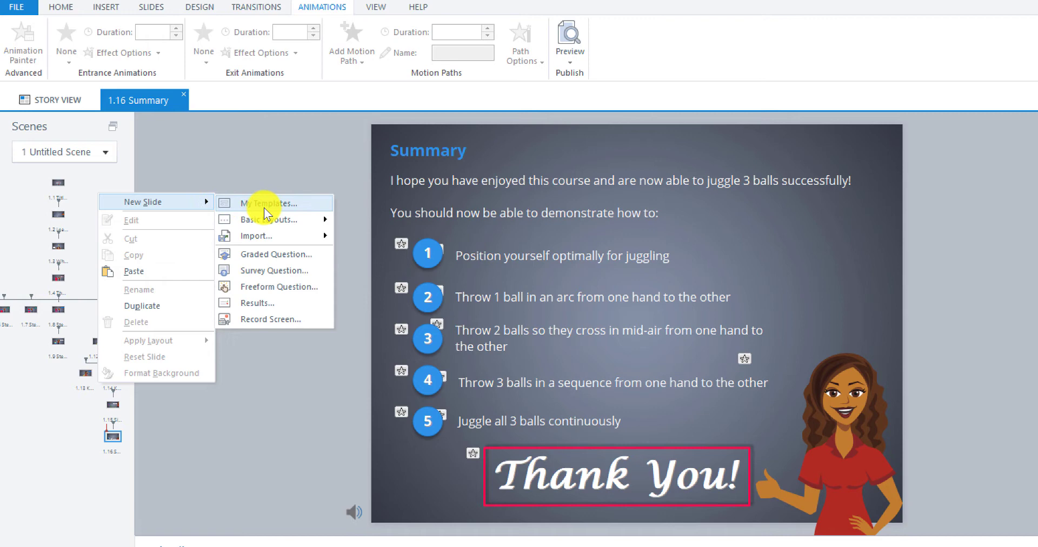
mouse_move(264, 219)
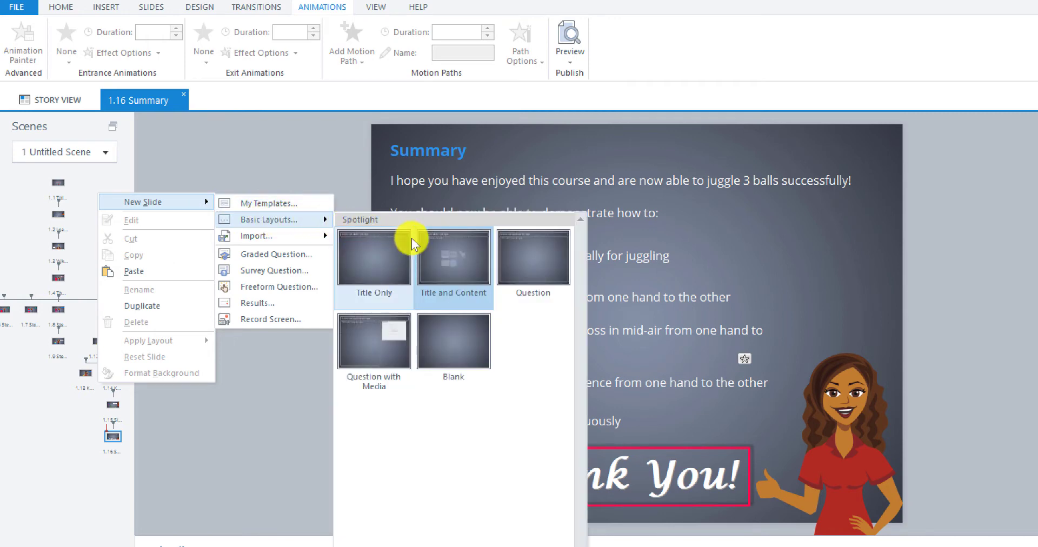
click(450, 275)
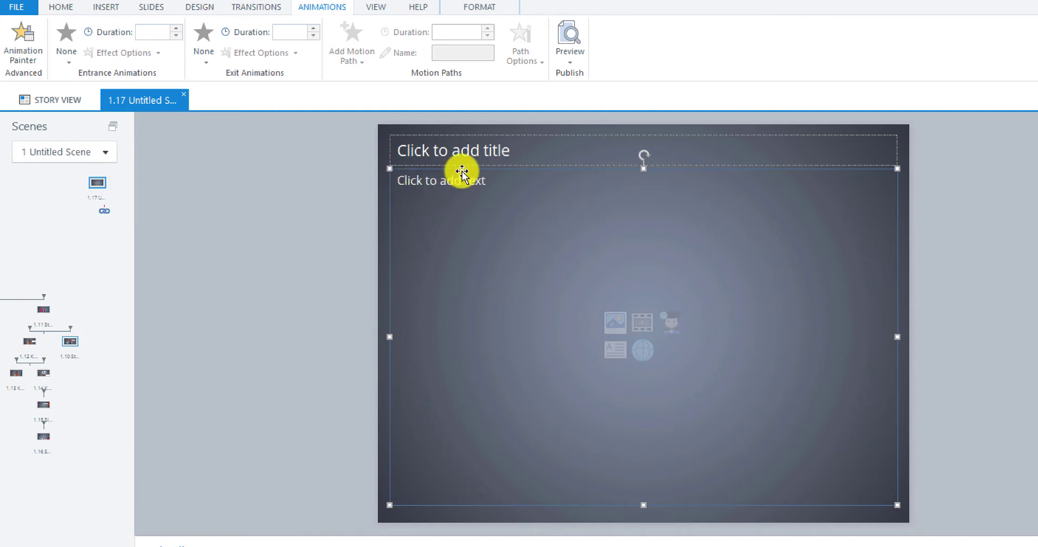
- Title the new slide "Navigation" and format the title bold in the custom blue #2F93EB
click(446, 154)
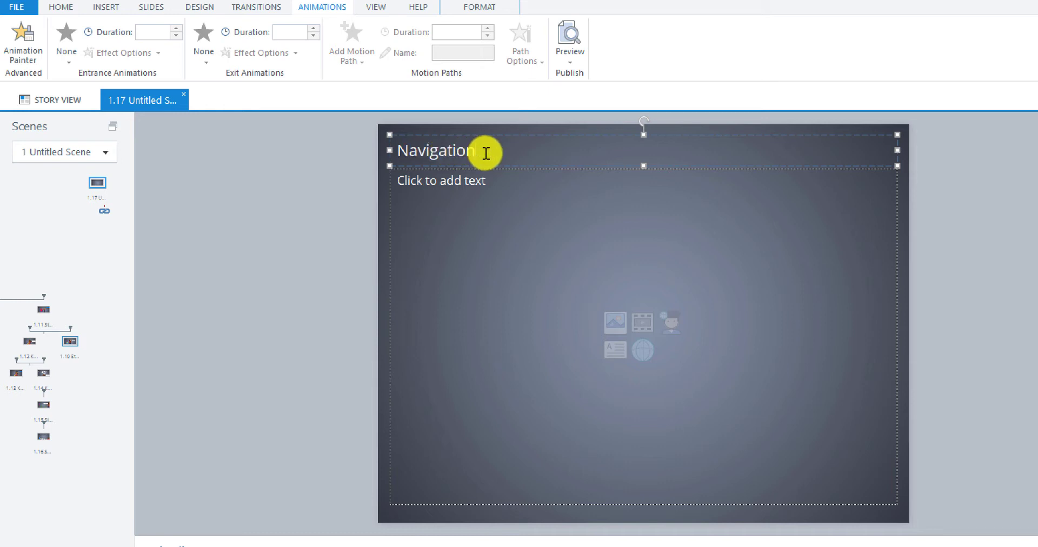
drag(486, 154, 394, 154)
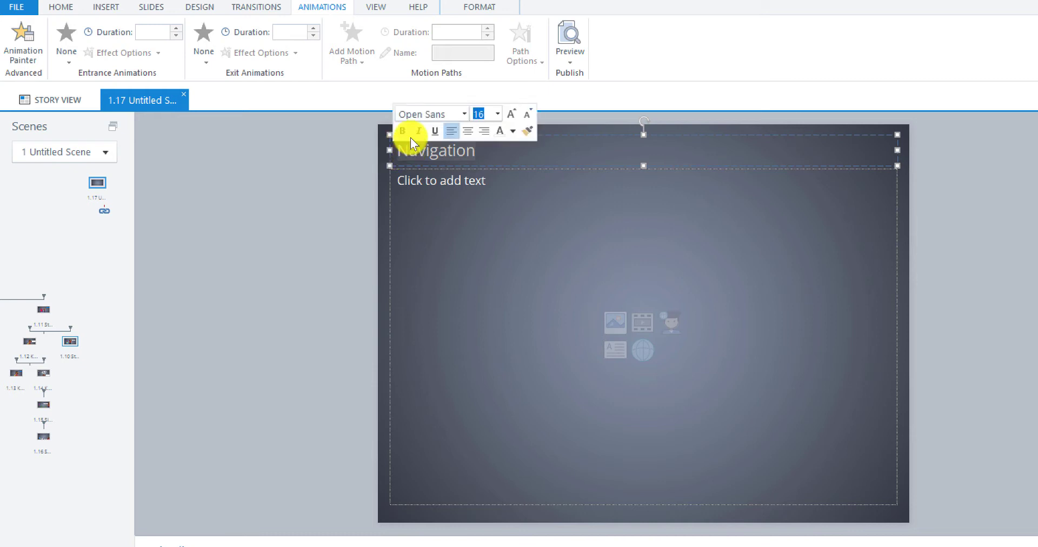
click(511, 130)
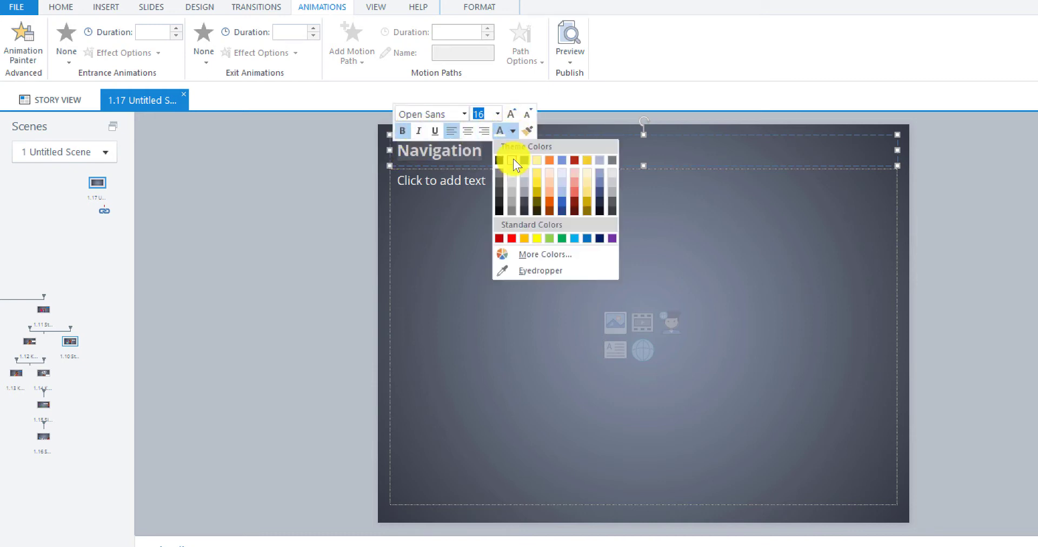
click(522, 251)
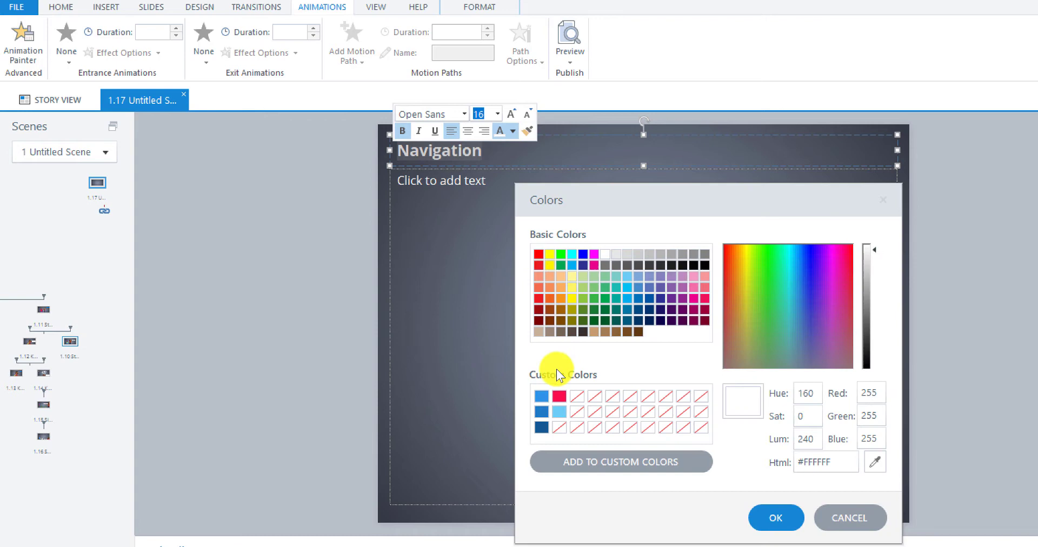
click(544, 393)
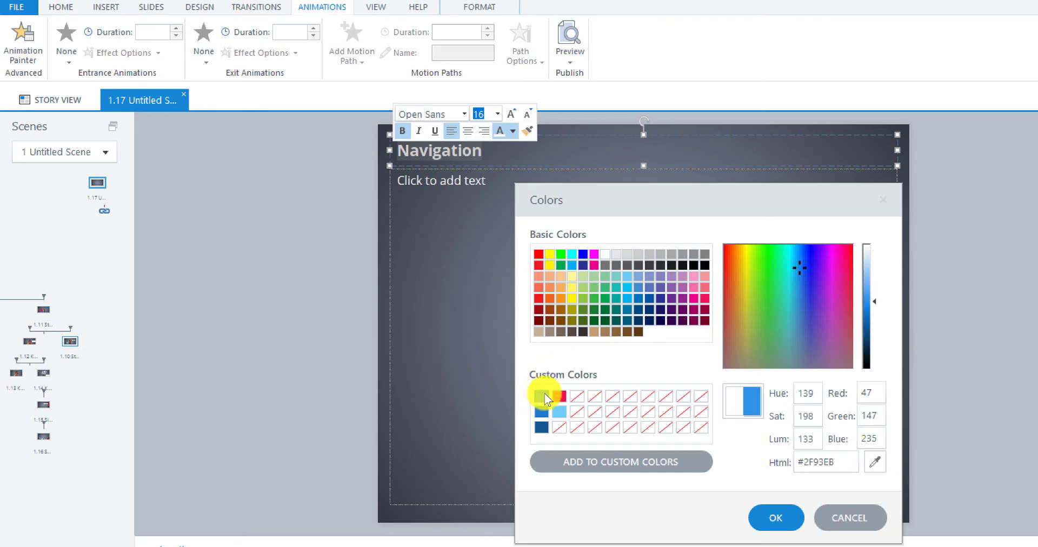
click(764, 518)
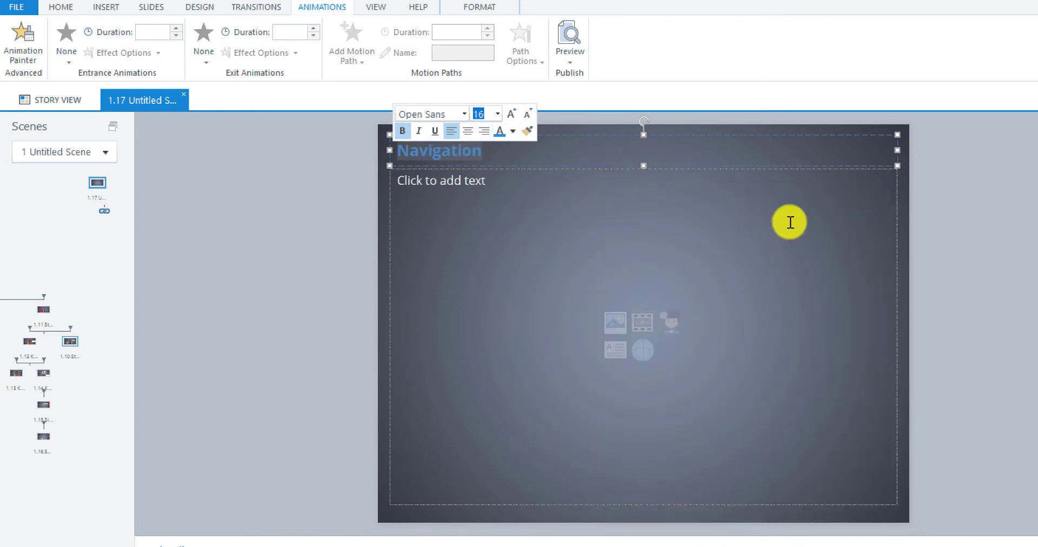
click(906, 283)
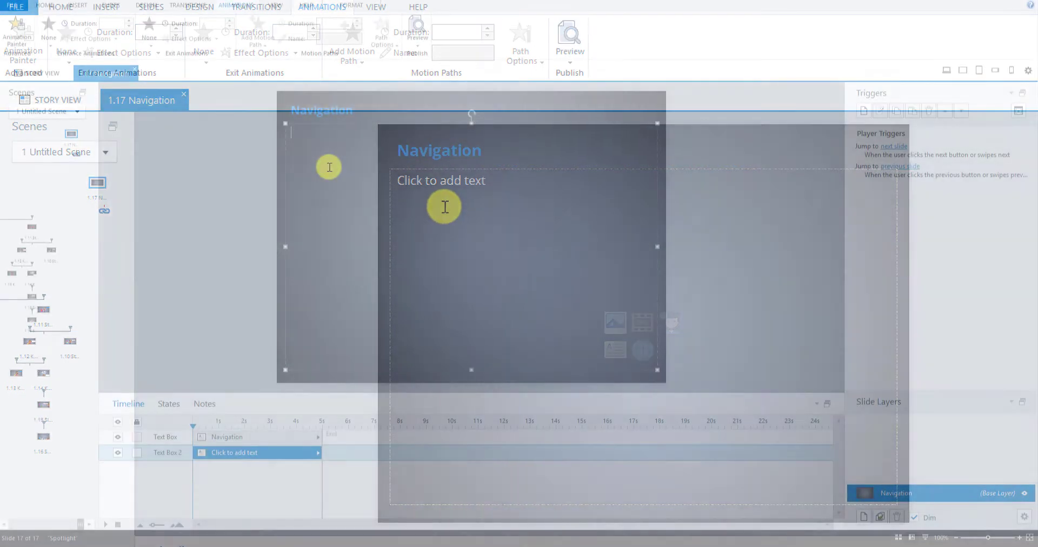
- Place the cursor in the slide's content placeholder, then switch to the PowerPoint storyboard and copy all the Navigation on-screen text
click(449, 228)
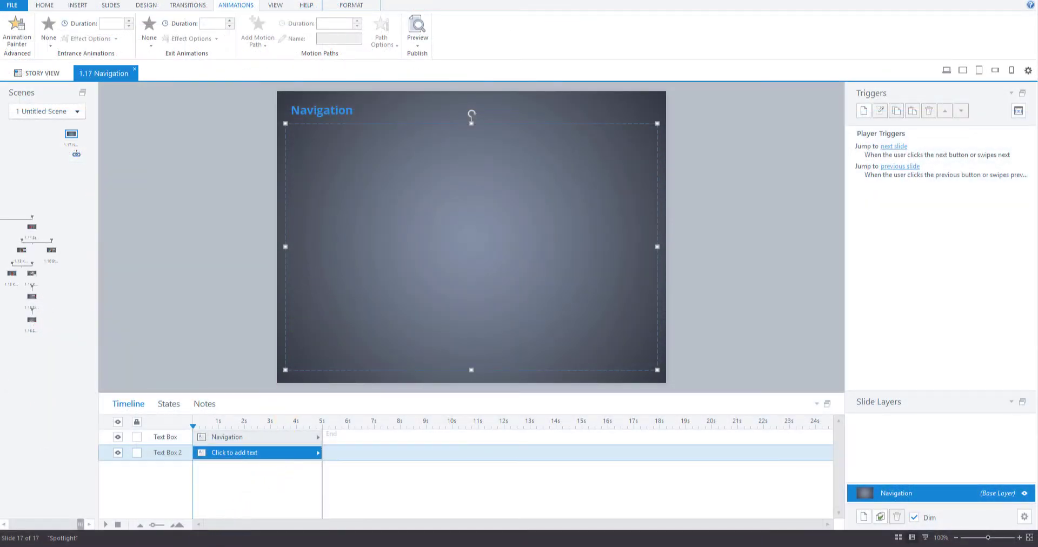
click(140, 511)
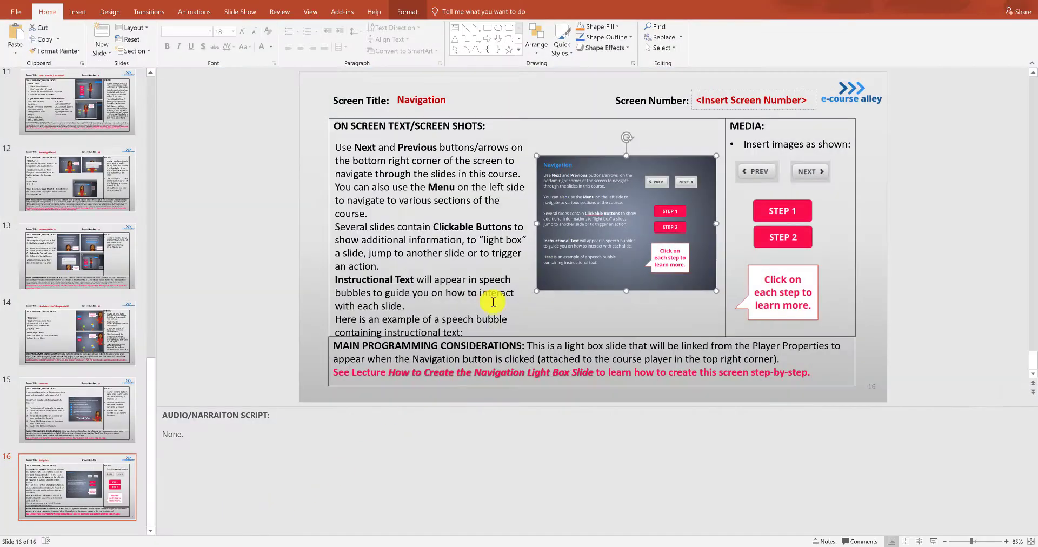
click(336, 148)
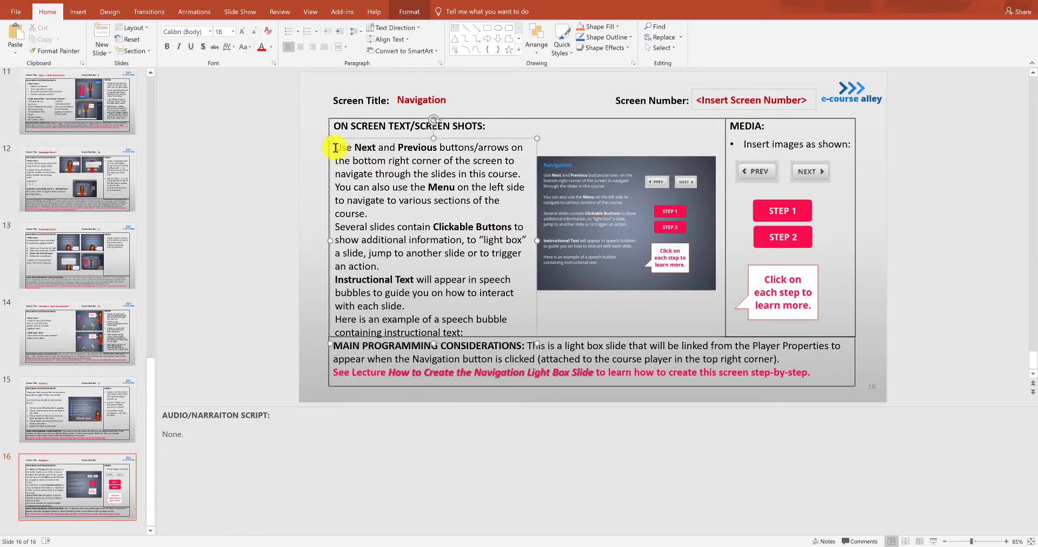
drag(356, 154, 509, 327)
key(ctrl+c)
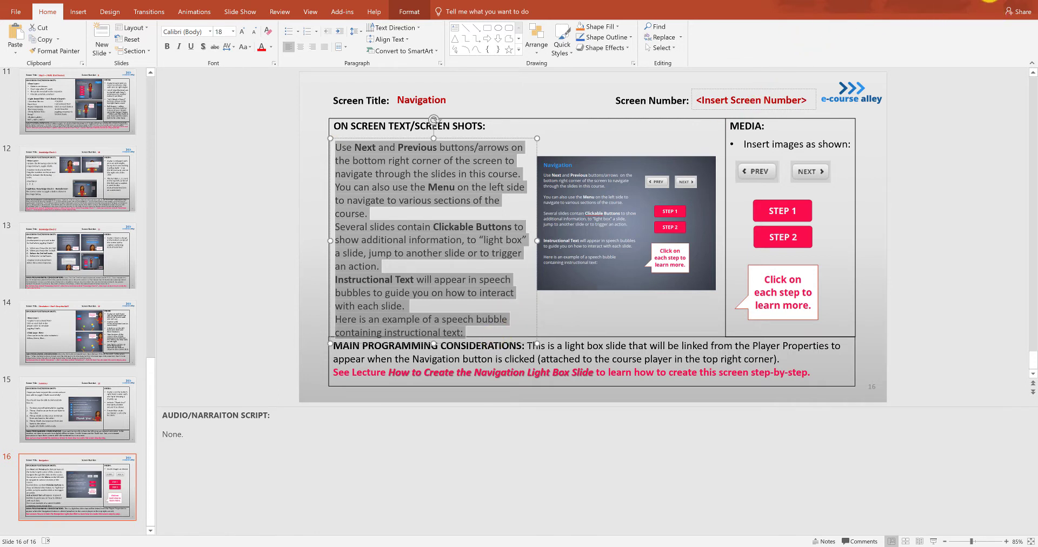
- Return to Storyline, paste the copied text into the content placeholder, and narrow the text box to just over half the slide width
click(965, 1)
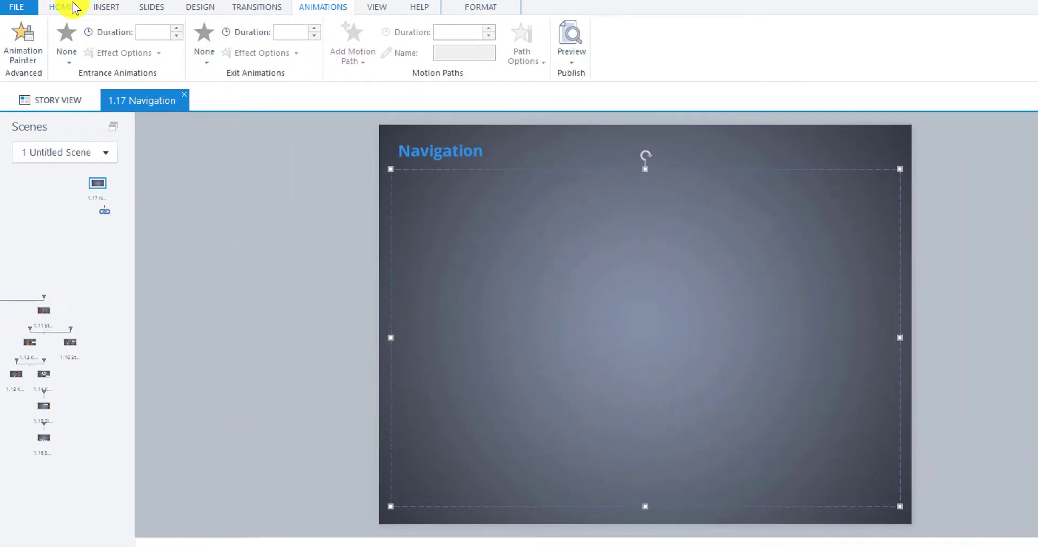
click(53, 5)
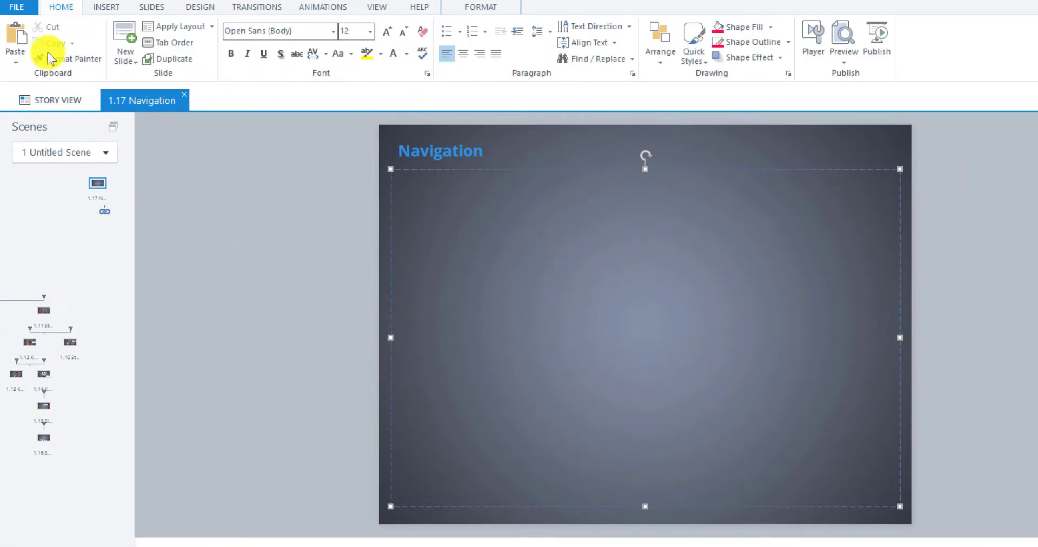
click(16, 57)
click(62, 93)
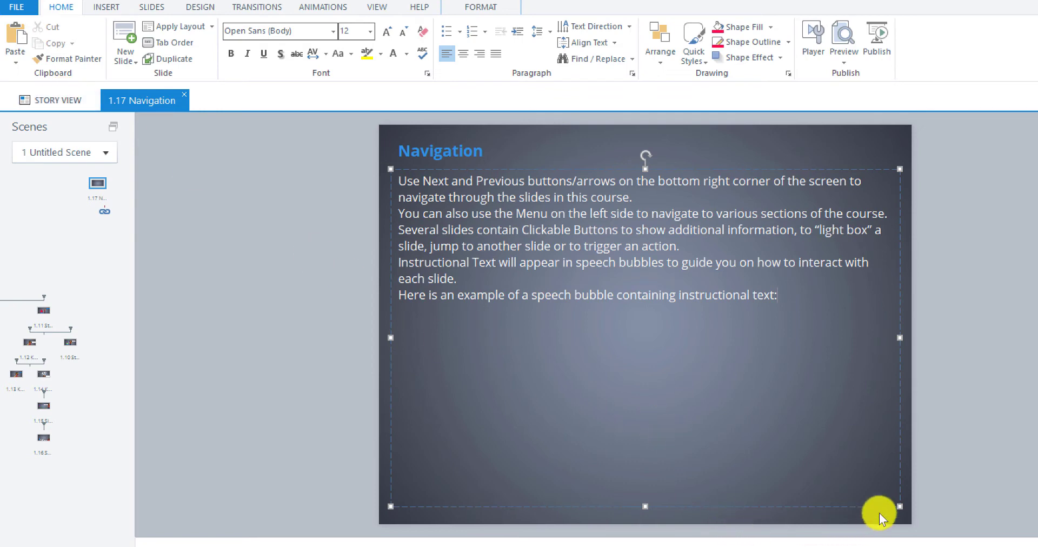
drag(899, 507, 670, 506)
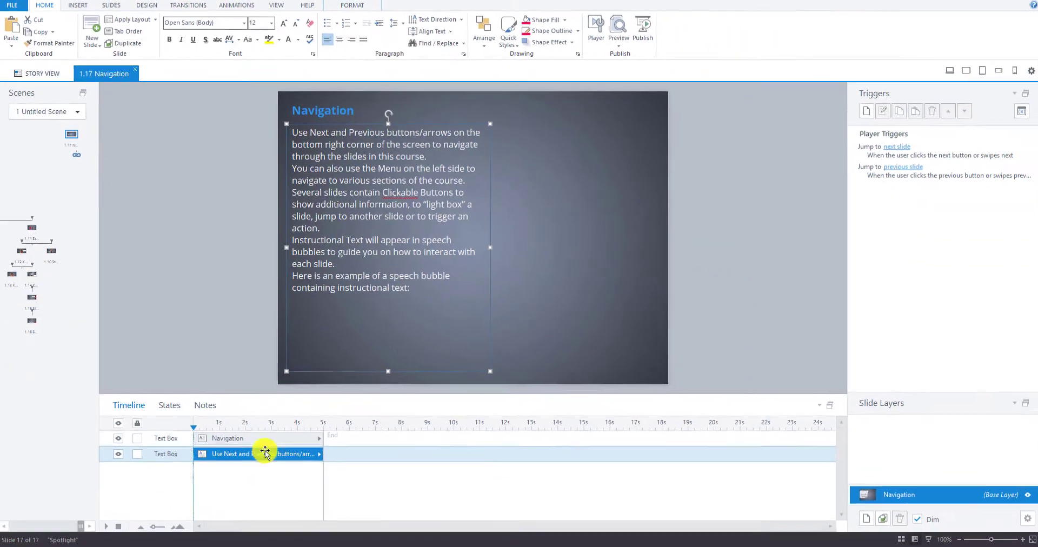
- Switch to the PowerPoint storyboard and examine which words of the Navigation text are bold
mouse_move(167, 537)
click(138, 515)
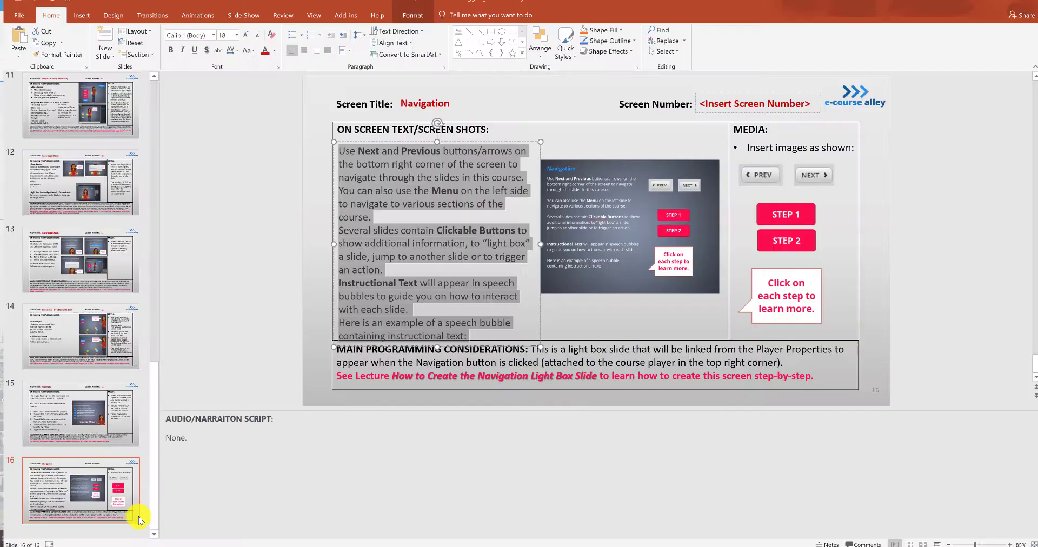
click(497, 259)
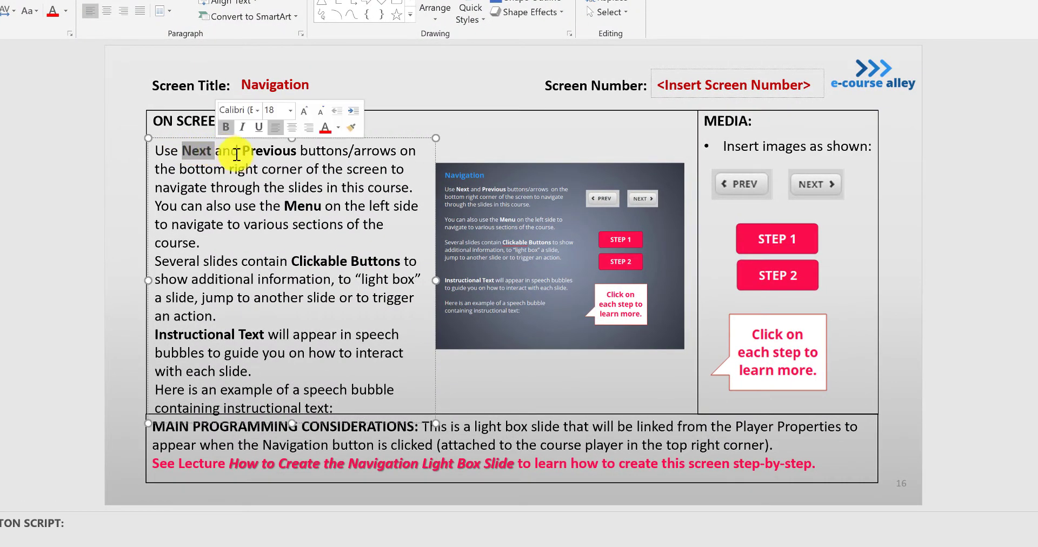
drag(241, 148, 297, 152)
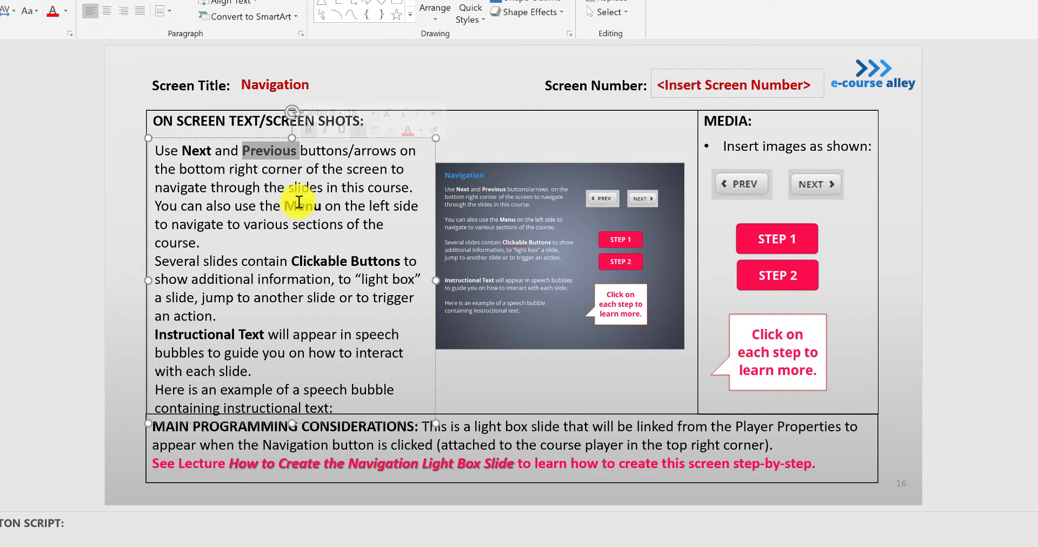
drag(287, 206, 322, 207)
drag(296, 262, 403, 262)
drag(157, 338, 267, 336)
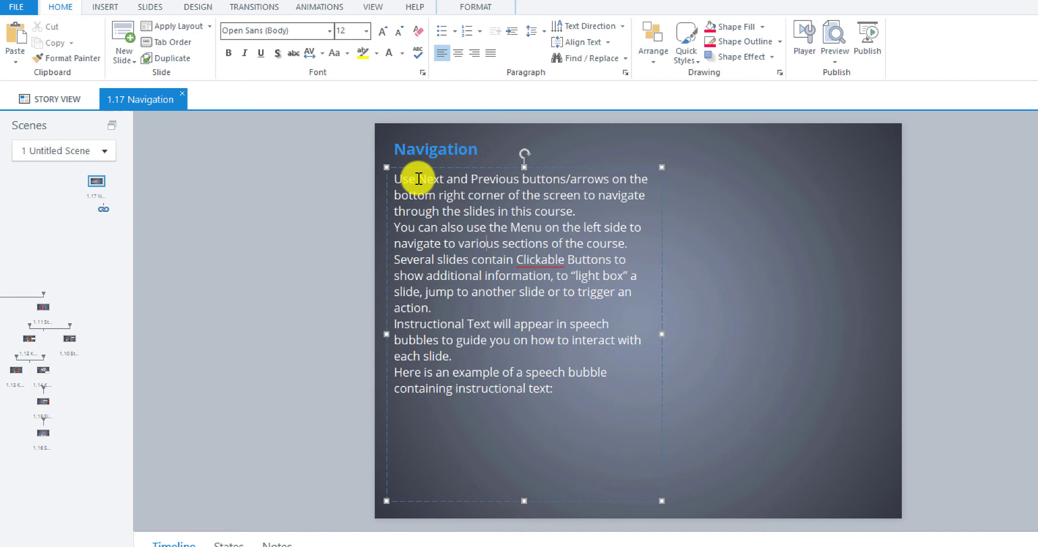
- Back in Storyline, make the words "Next", "Previous" and "Menu" bold in the pasted text
drag(419, 178, 448, 177)
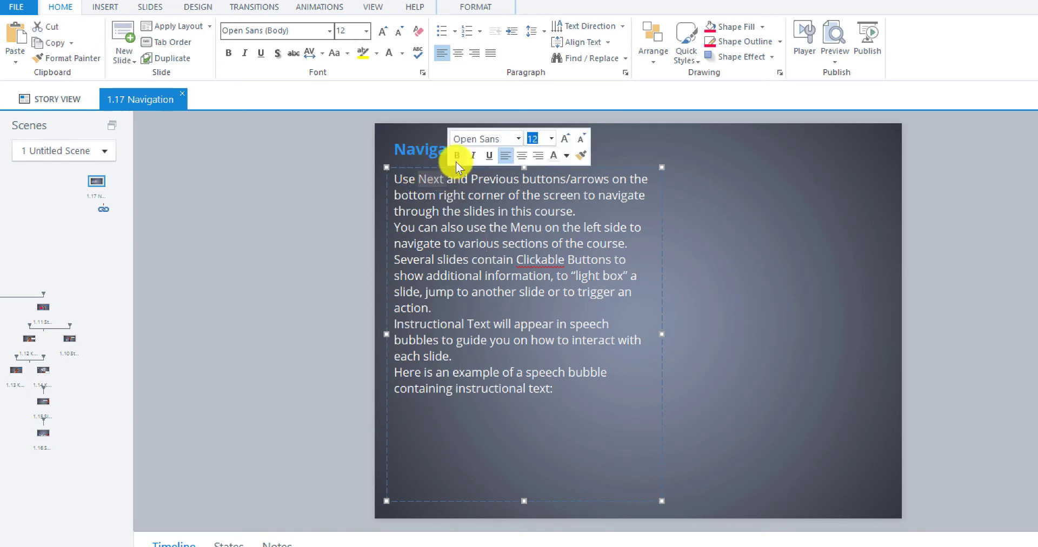
click(457, 156)
drag(472, 178, 512, 180)
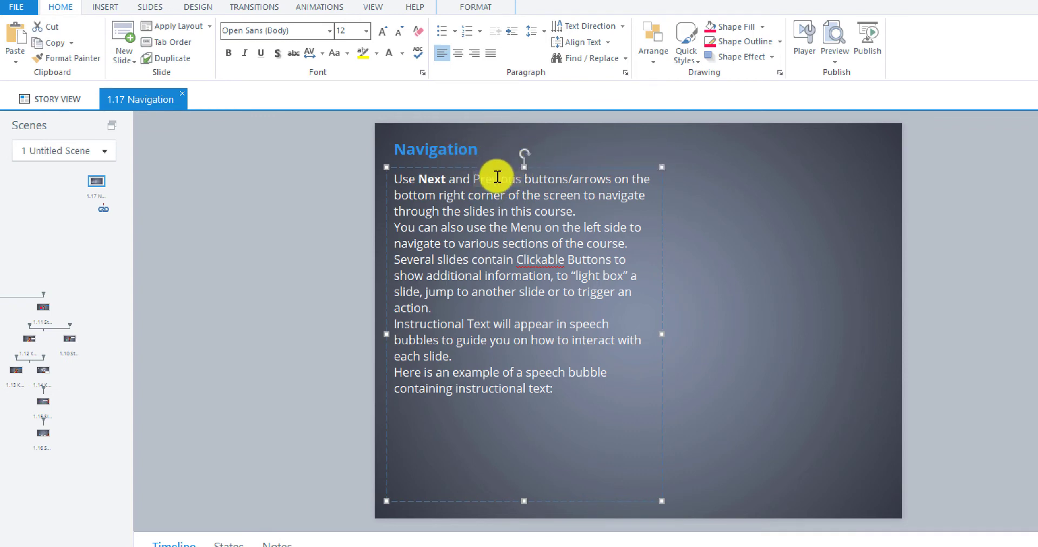
key(ctrl+b)
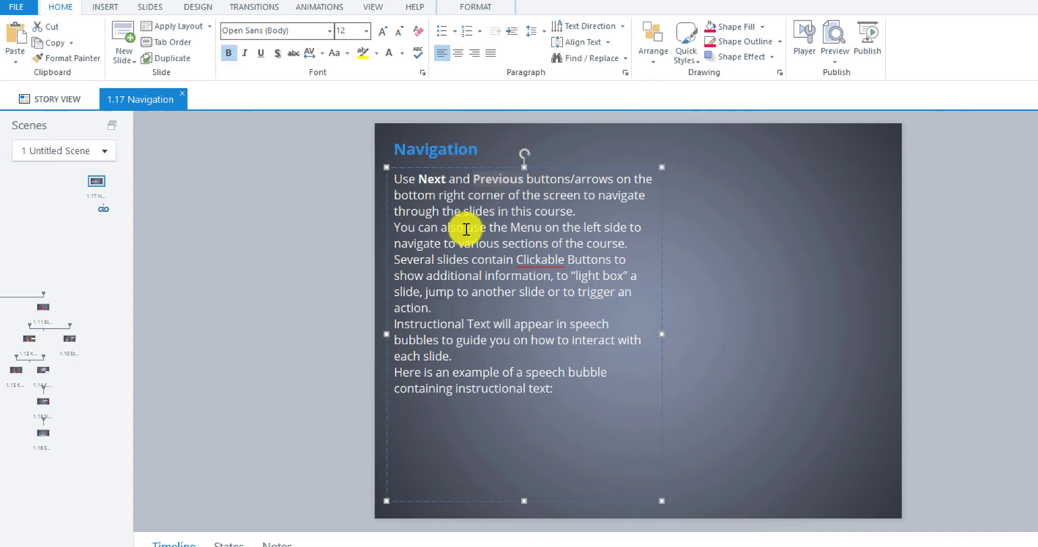
click(467, 229)
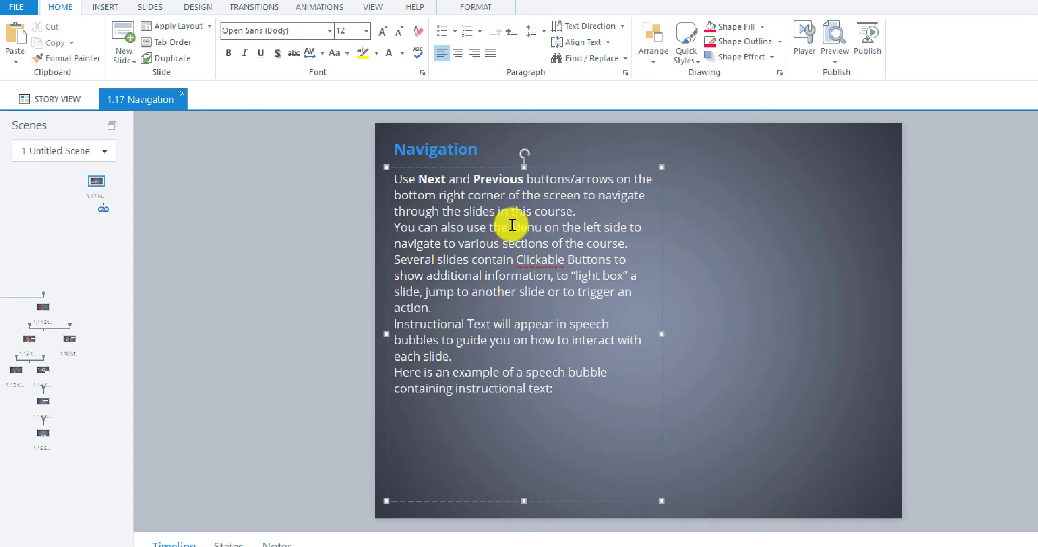
drag(513, 224, 544, 225)
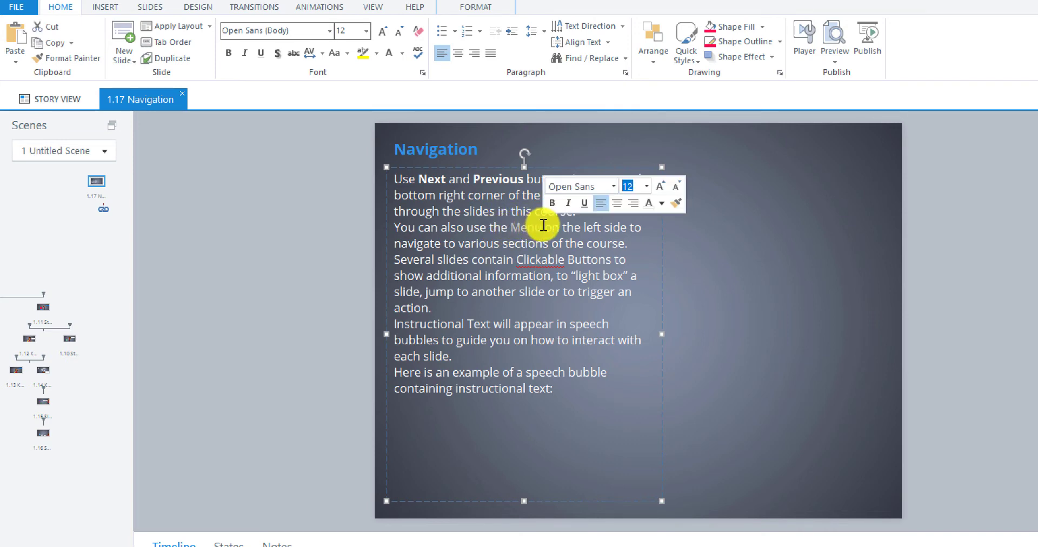
key(ctrl+b)
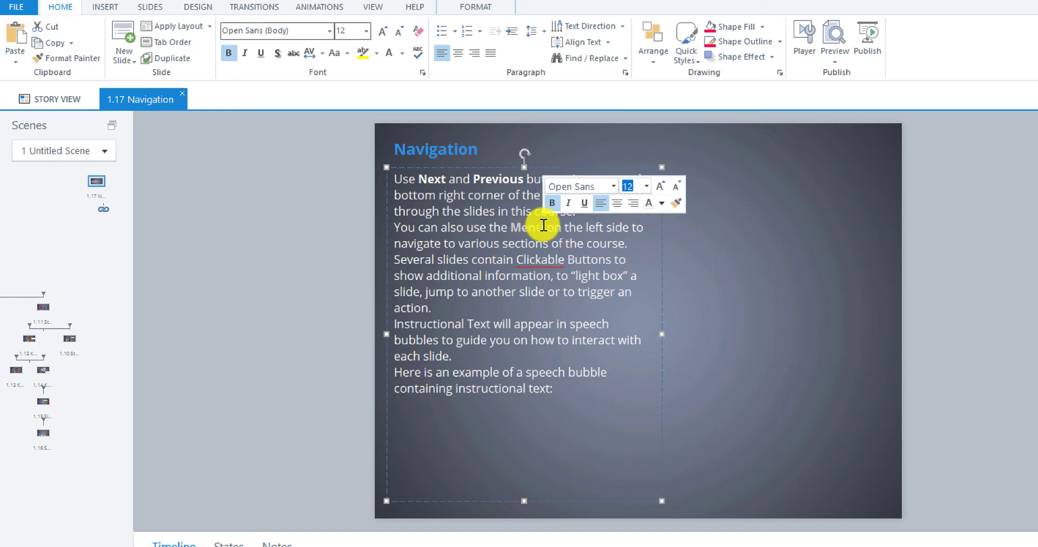
- Insert a blank line after the first and second paragraphs of the Navigation text
click(600, 216)
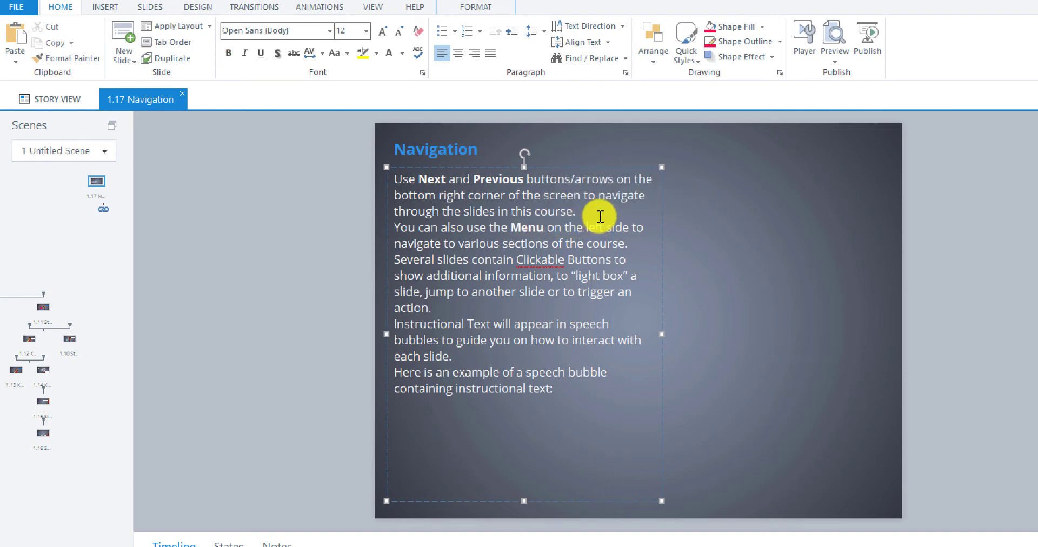
key(Return)
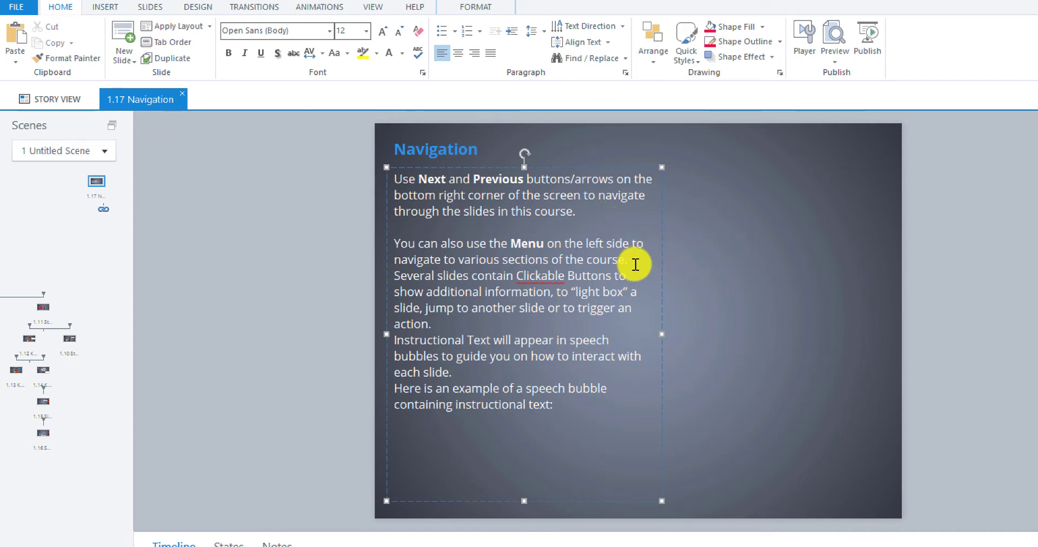
click(636, 264)
key(Return)
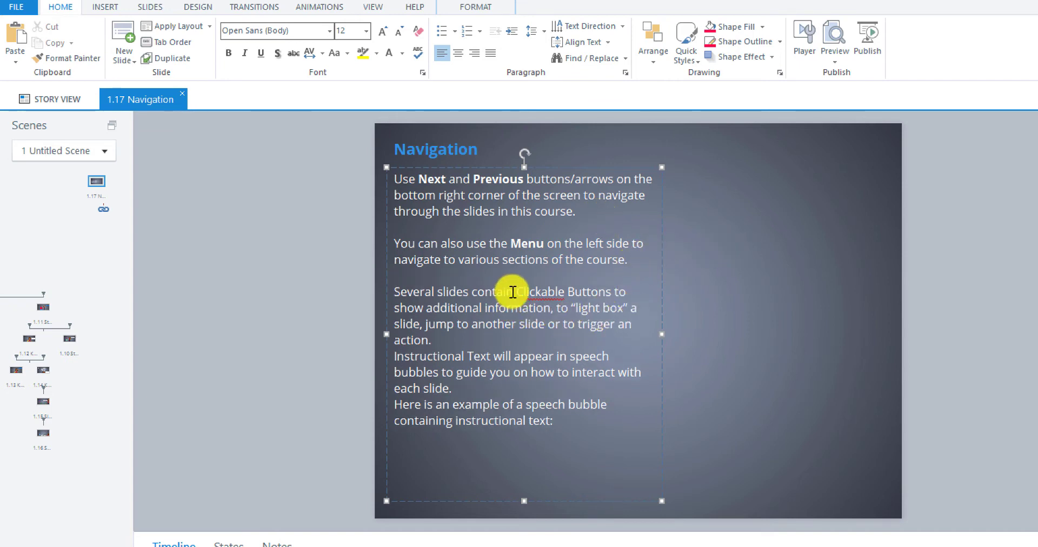
- Make the words "Clickable Buttons" bold and insert a blank line after that paragraph
double_click(539, 292)
drag(539, 292, 607, 292)
click(614, 269)
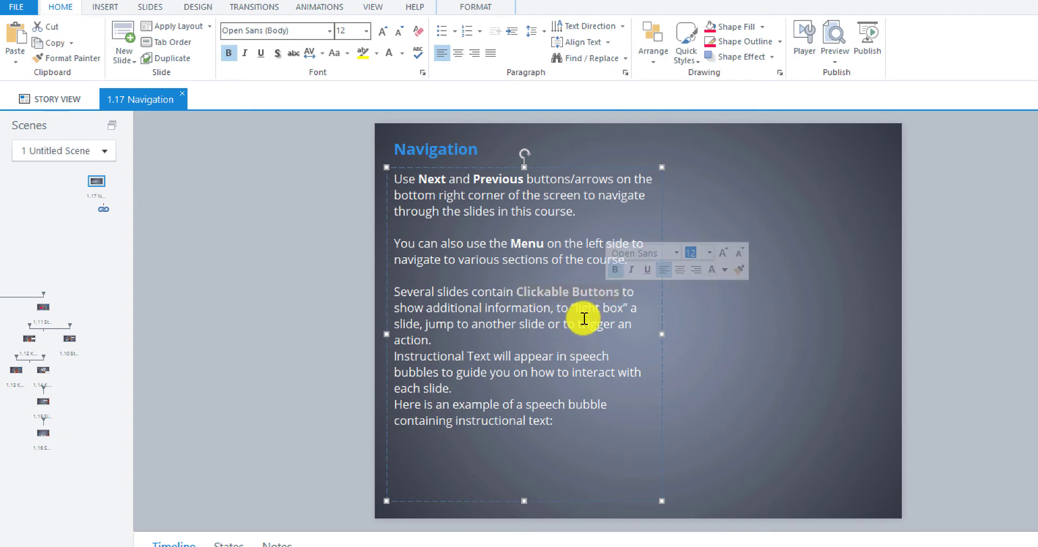
click(585, 319)
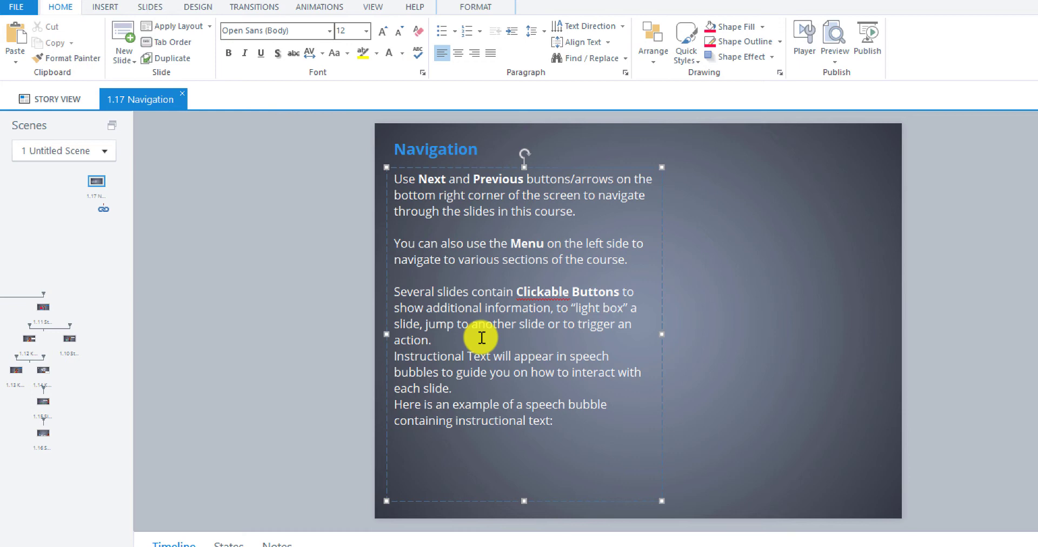
click(479, 340)
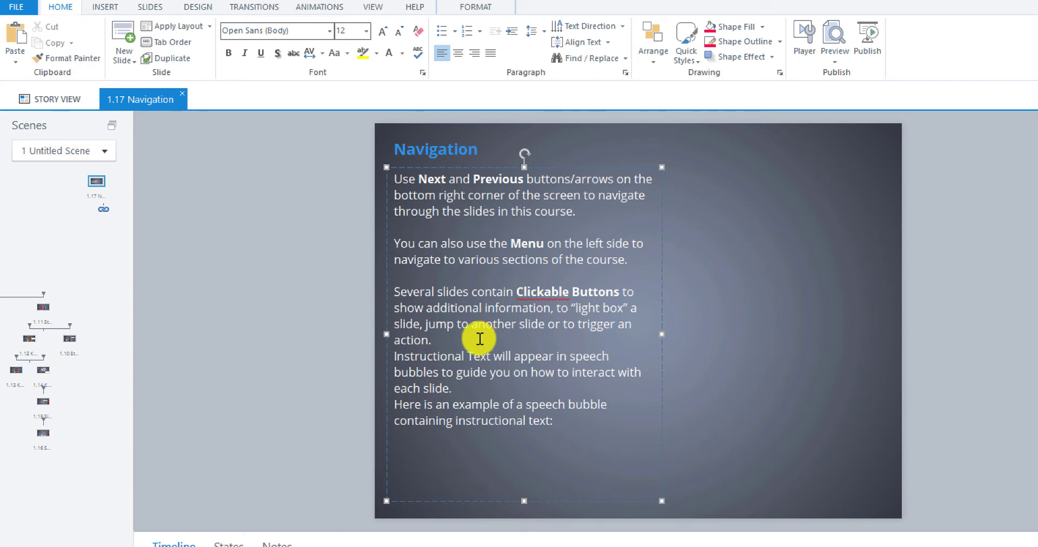
key(Return)
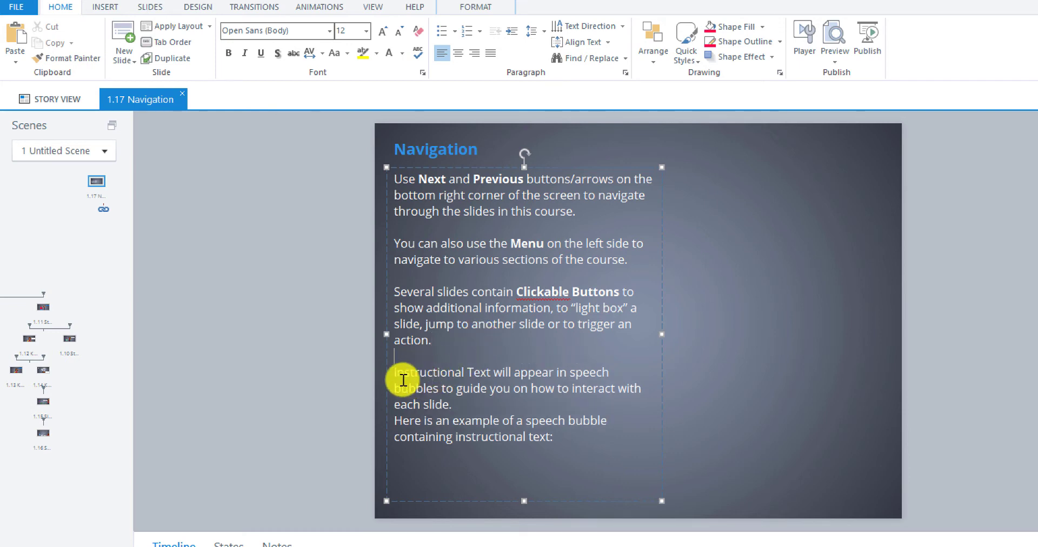
- Make the words "Instructional Text" bold and insert a blank line after that paragraph
drag(394, 373, 494, 373)
key(ctrl+b)
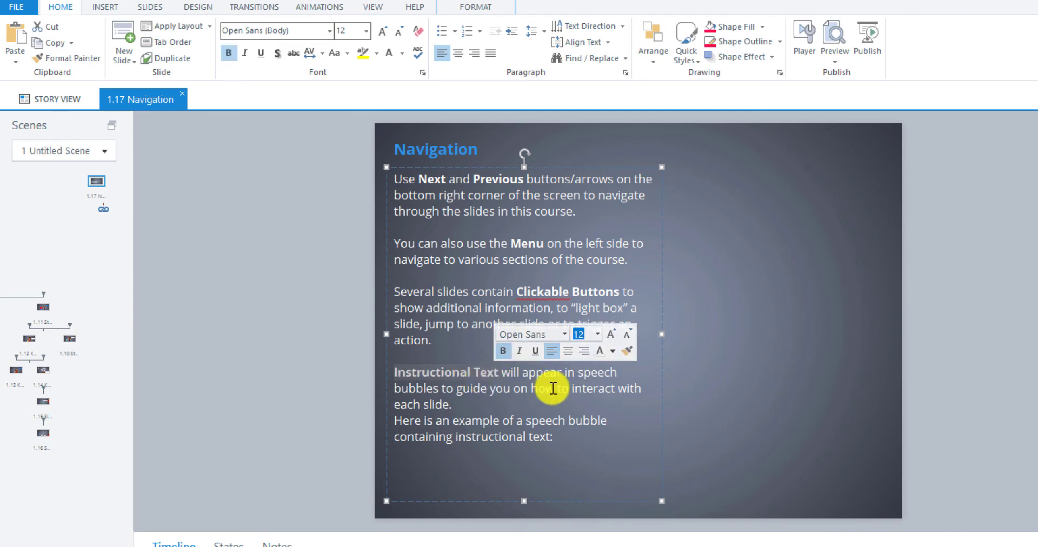
click(456, 346)
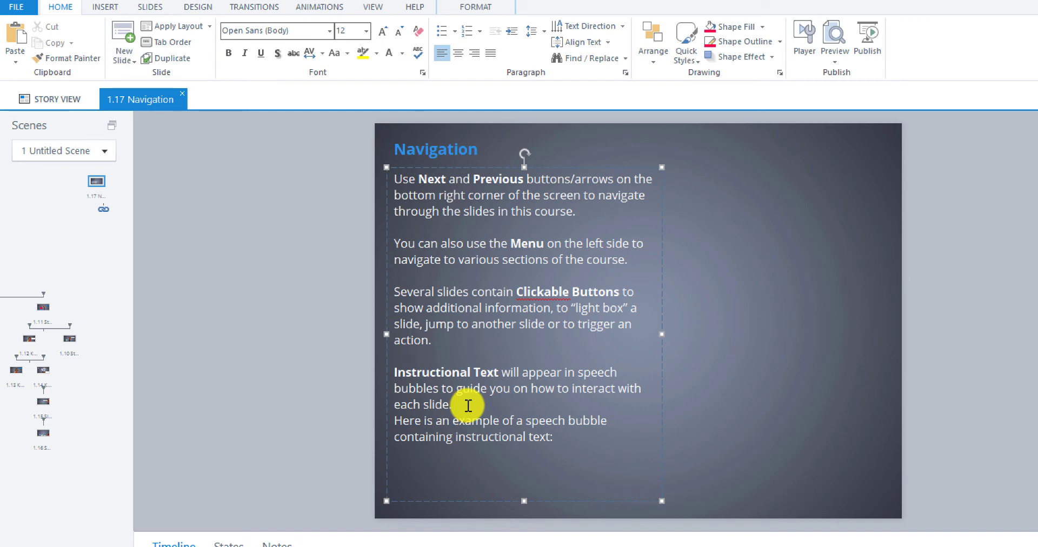
key(Return)
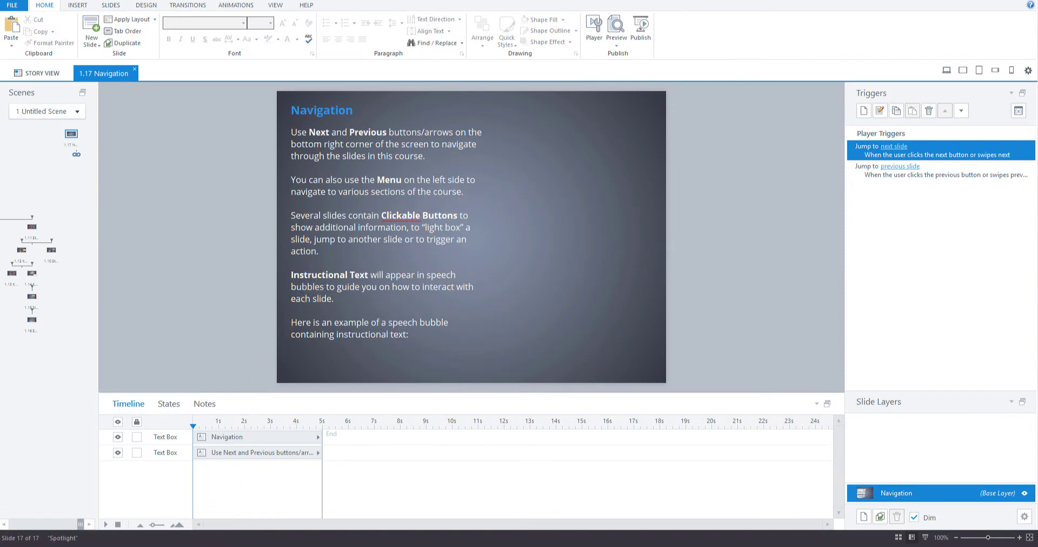
- Copy the PREV button image from the PowerPoint storyboard and paste it into the Storyline slide, beside the first paragraph
click(131, 516)
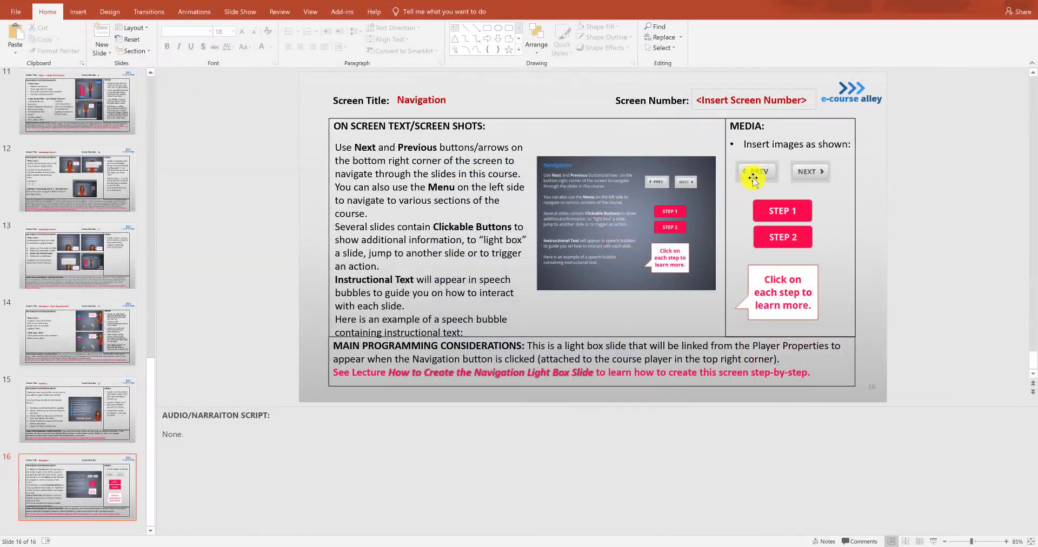
click(753, 179)
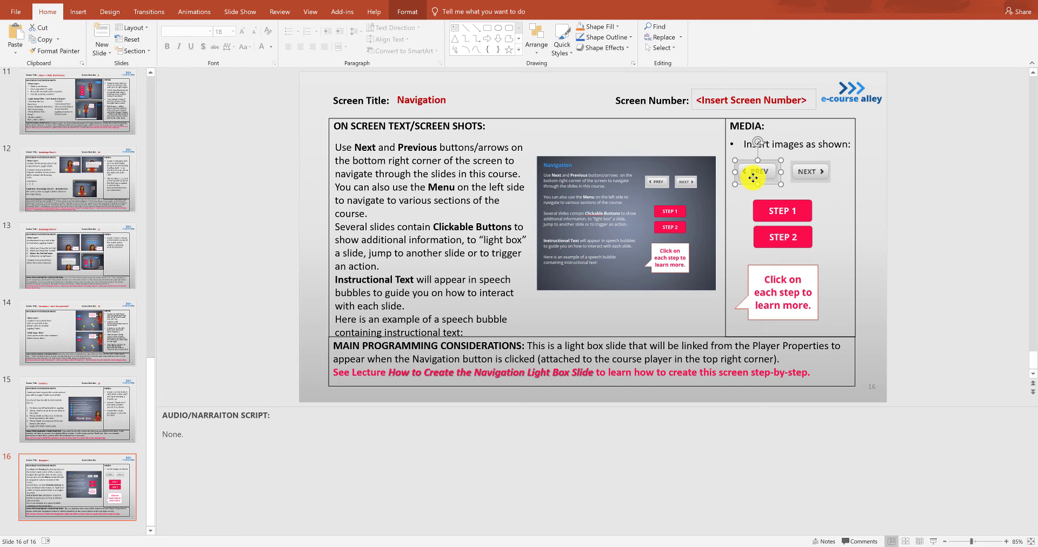
click(985, 5)
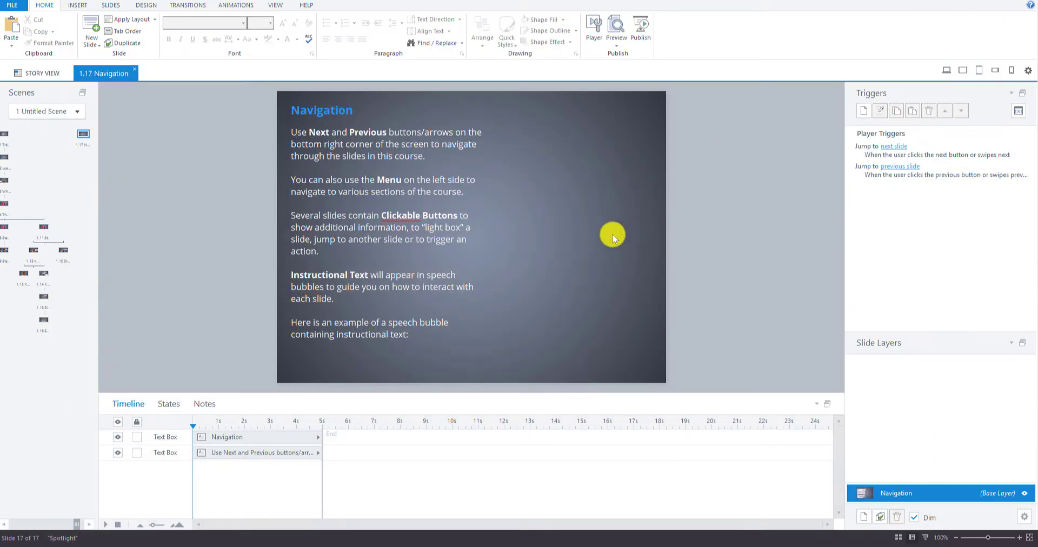
key(ctrl+v)
drag(494, 237, 566, 150)
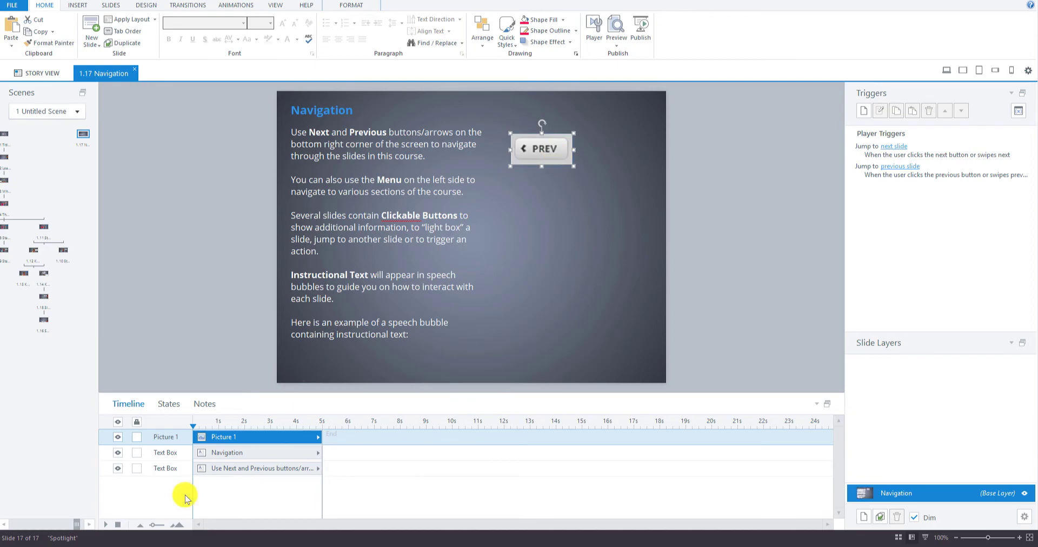
- Copy the NEXT button image from the PowerPoint storyboard and place it in the Storyline slide to the right of PREV
click(104, 514)
click(811, 171)
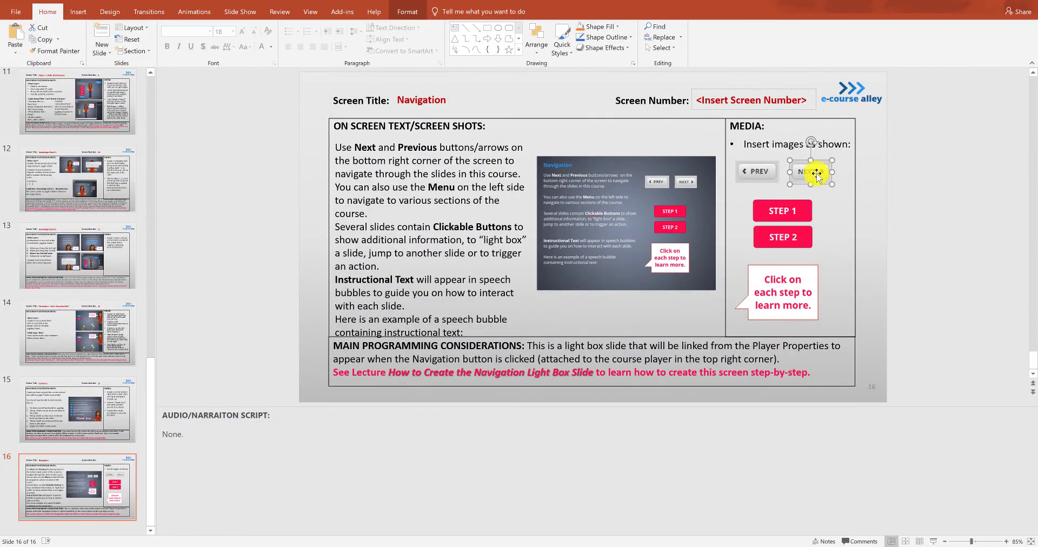
click(985, 4)
key(ctrl+v)
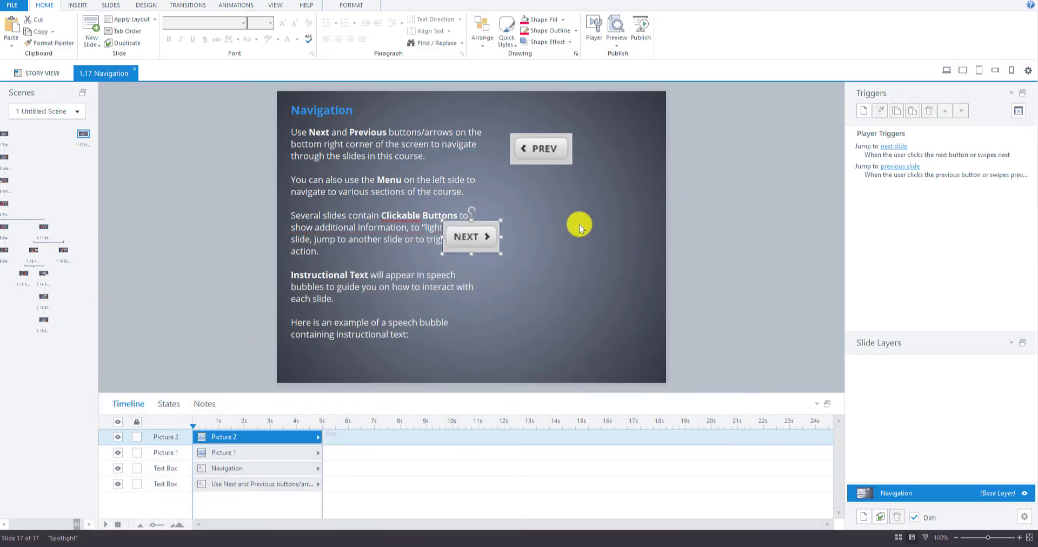
drag(494, 230, 621, 146)
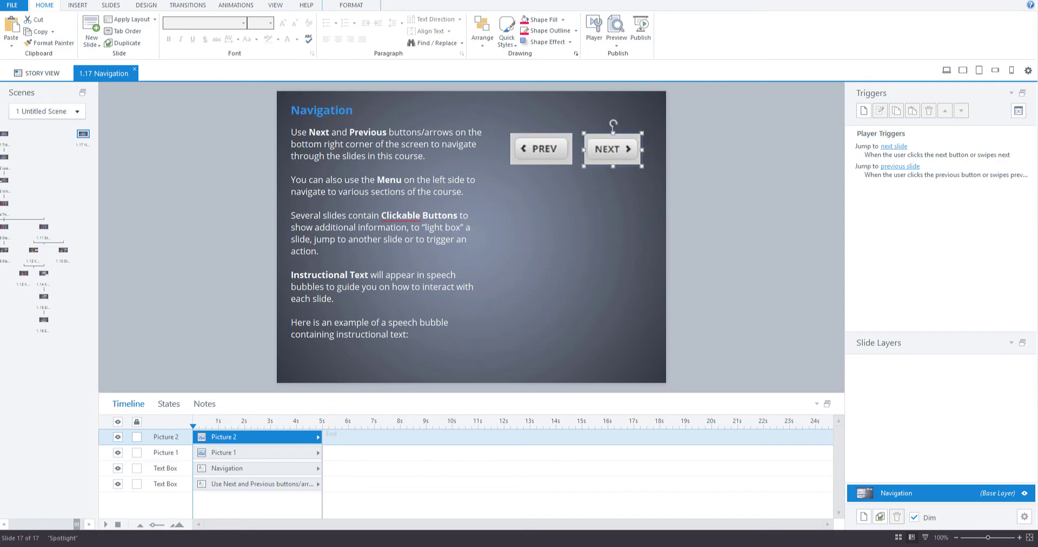
- Copy the STEP 1 button image from the PowerPoint storyboard and place it in the Storyline slide below the PREV image
click(146, 520)
click(774, 212)
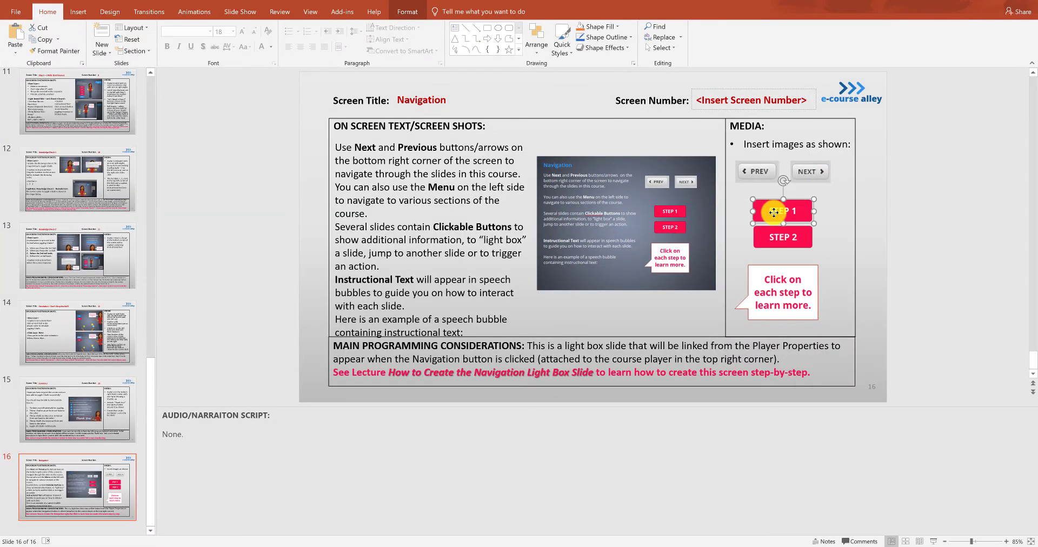
key(ctrl+c)
click(984, 5)
key(ctrl+v)
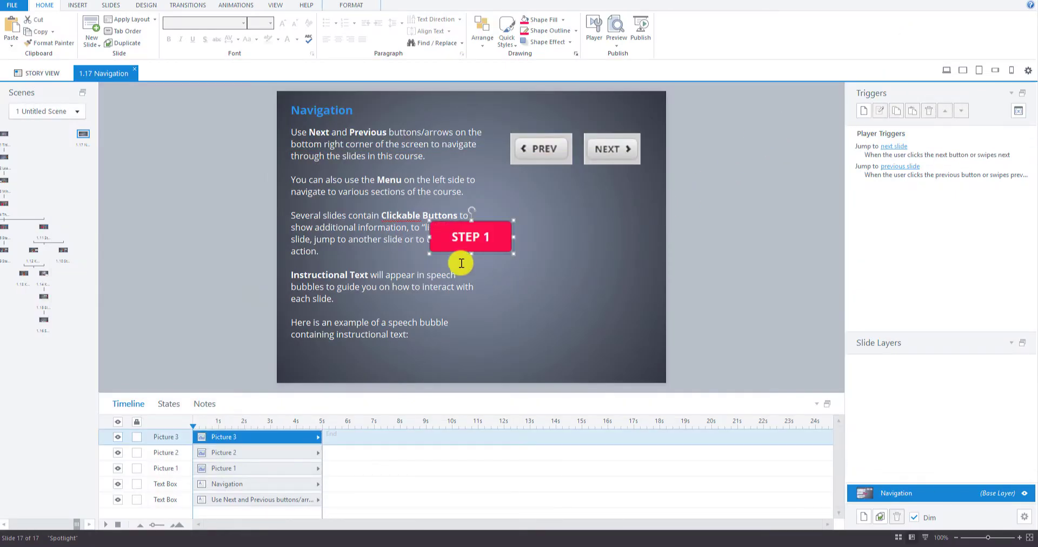
drag(461, 254, 549, 222)
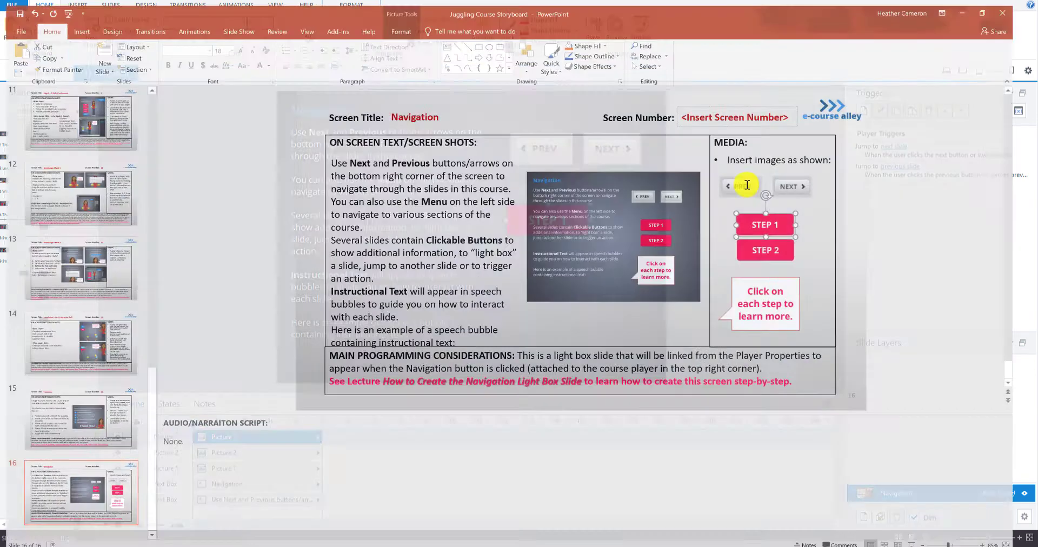
- Copy the STEP 2 button image from the PowerPoint storyboard and paste it into the Storyline slide
click(791, 246)
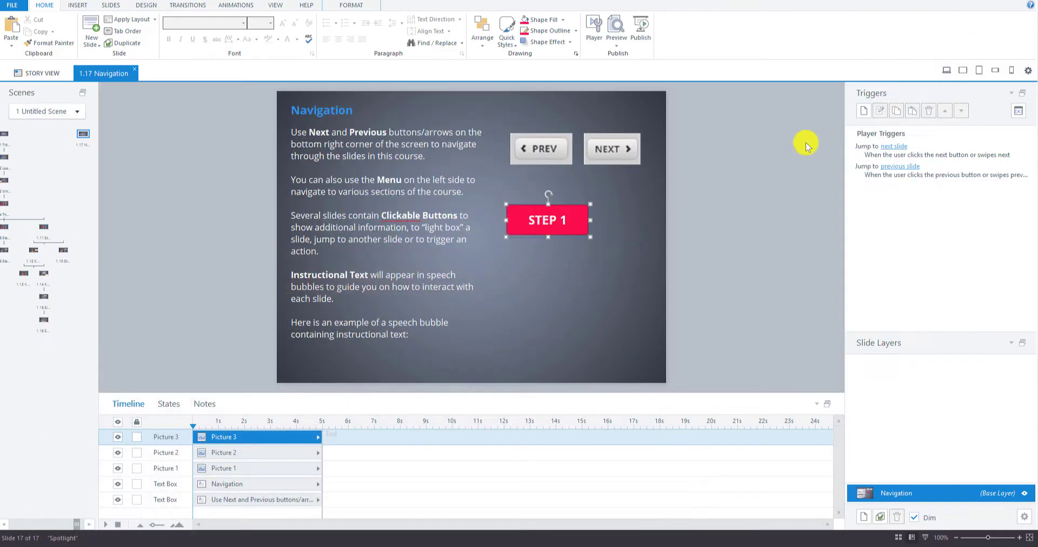
click(624, 250)
key(ctrl+v)
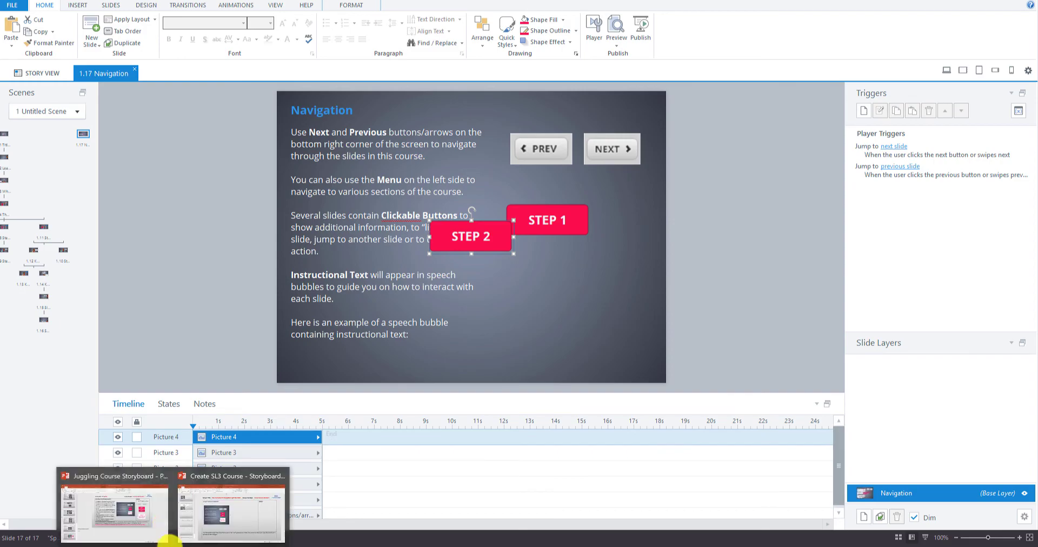
- Copy the "Click on each step to learn more." speech bubble from the PowerPoint storyboard and place it in the Storyline slide's lower right area
click(162, 535)
click(777, 290)
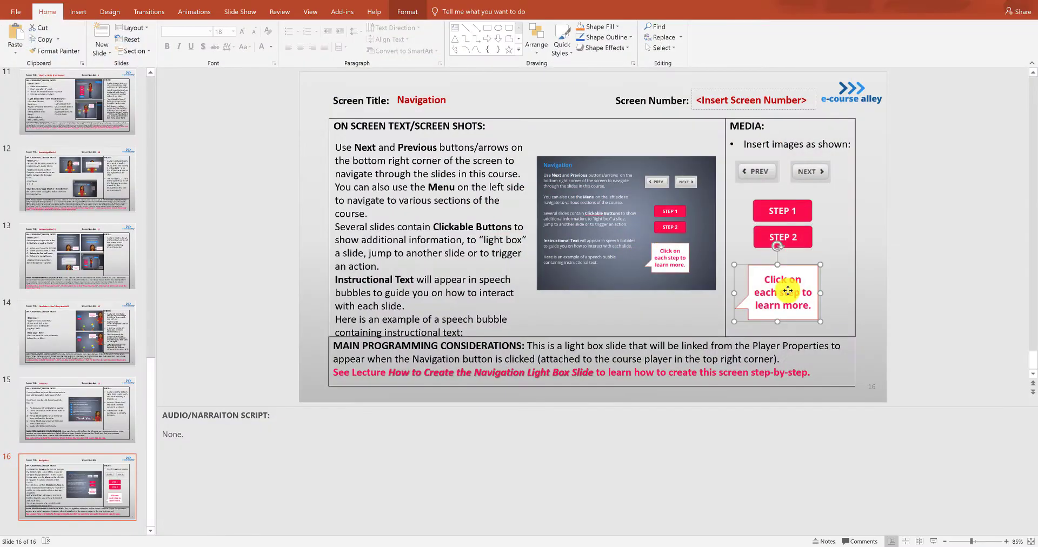
click(991, 2)
key(ctrl+v)
drag(522, 249, 590, 298)
- Arrange the pasted images beside the text, stacking STEP 1 above STEP 2, with PREV and NEXT above and the speech bubble below
drag(569, 221, 599, 208)
drag(486, 233, 598, 236)
drag(595, 312, 594, 315)
drag(678, 358, 678, 360)
drag(671, 274, 665, 274)
mouse_move(659, 234)
mouse_down()
mouse_move(611, 236)
mouse_move(659, 245)
mouse_up()
drag(795, 297, 843, 292)
drag(778, 215, 777, 209)
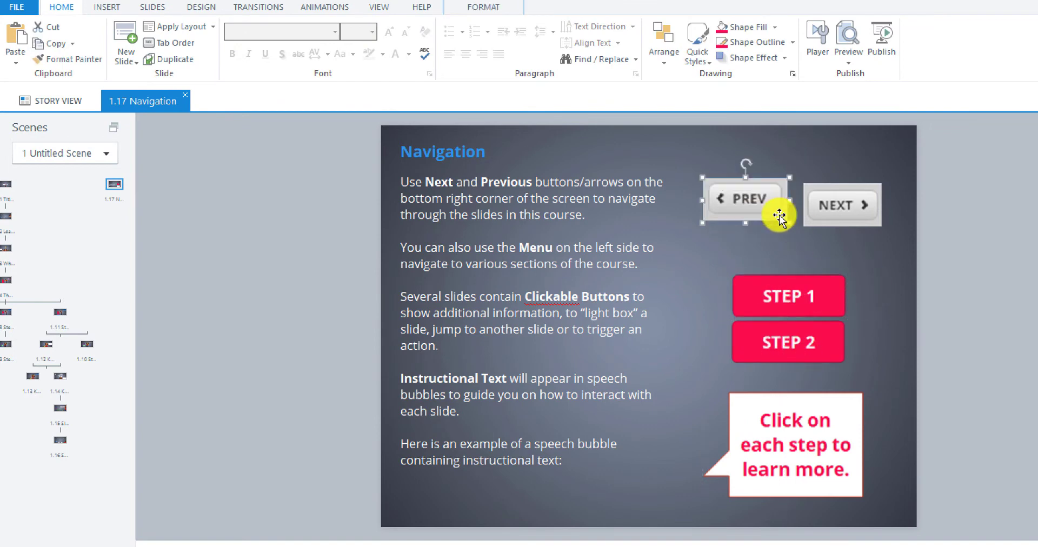
- Shrink the PREV and NEXT images slightly and line them up level with each other above the STEP buttons
drag(842, 206, 772, 216)
click(785, 211)
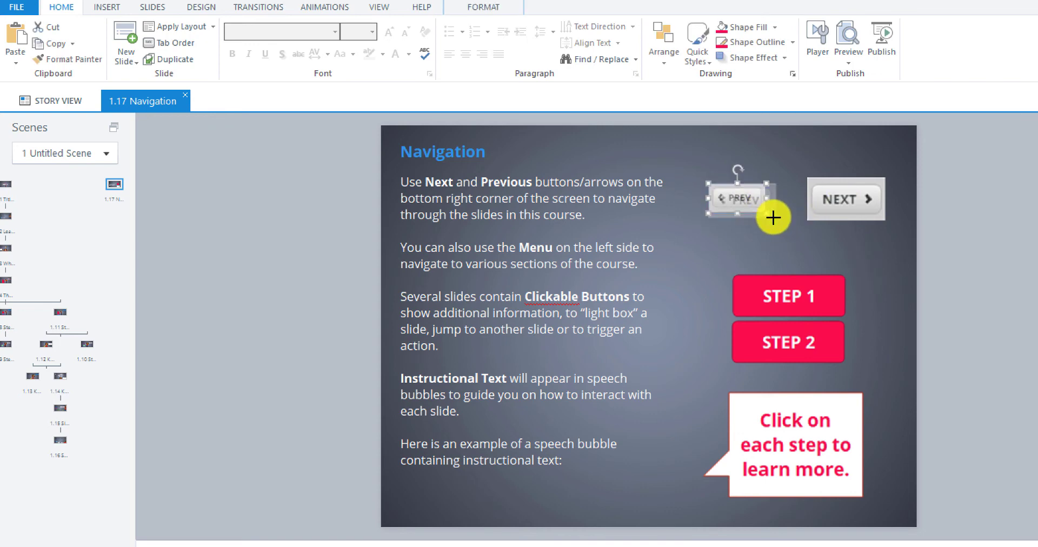
click(860, 213)
drag(888, 220, 822, 203)
click(696, 192)
click(741, 200)
shift+click(816, 216)
click(779, 273)
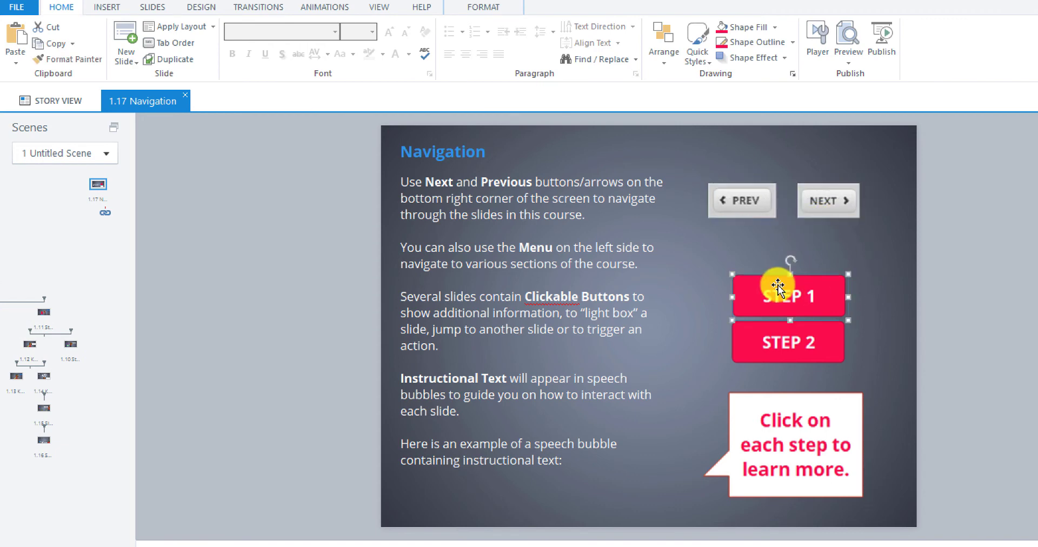
- Reduce the speech bubble image slightly and reposition it under the STEP 2 button
click(793, 422)
drag(862, 393, 856, 403)
drag(811, 430, 828, 436)
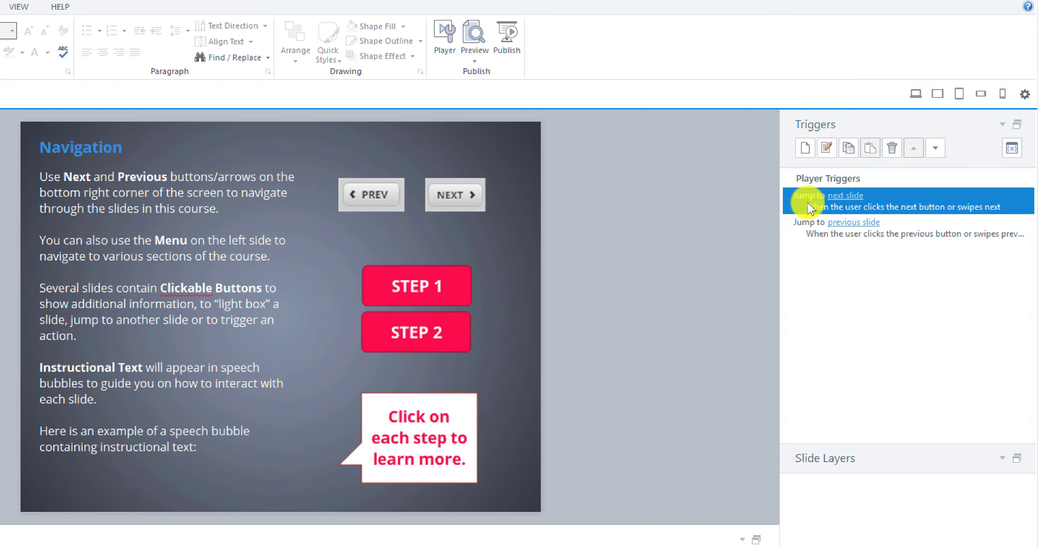
- Delete the slide's two player triggers that jump to the next and previous slides
right_click(807, 202)
click(838, 232)
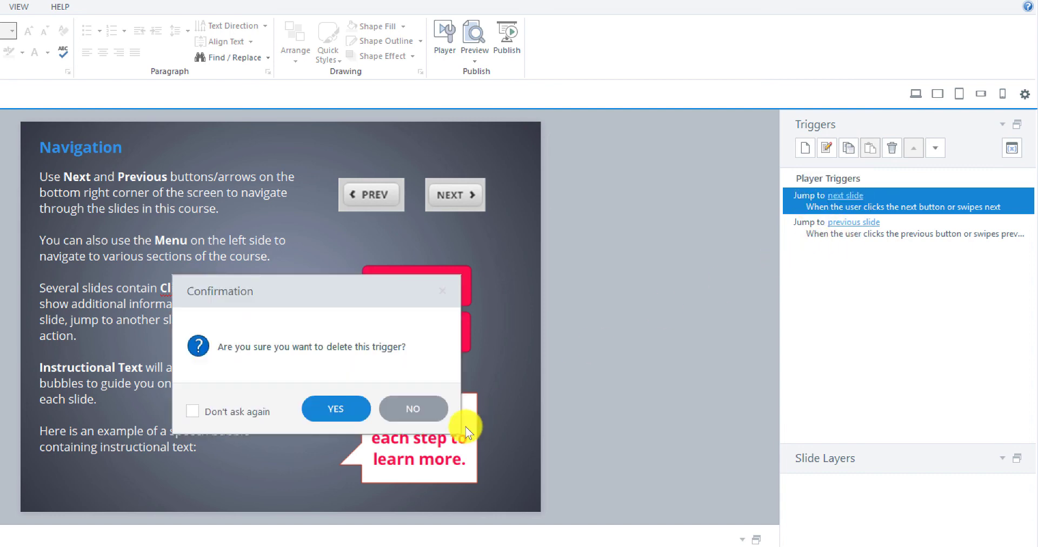
click(327, 405)
right_click(797, 208)
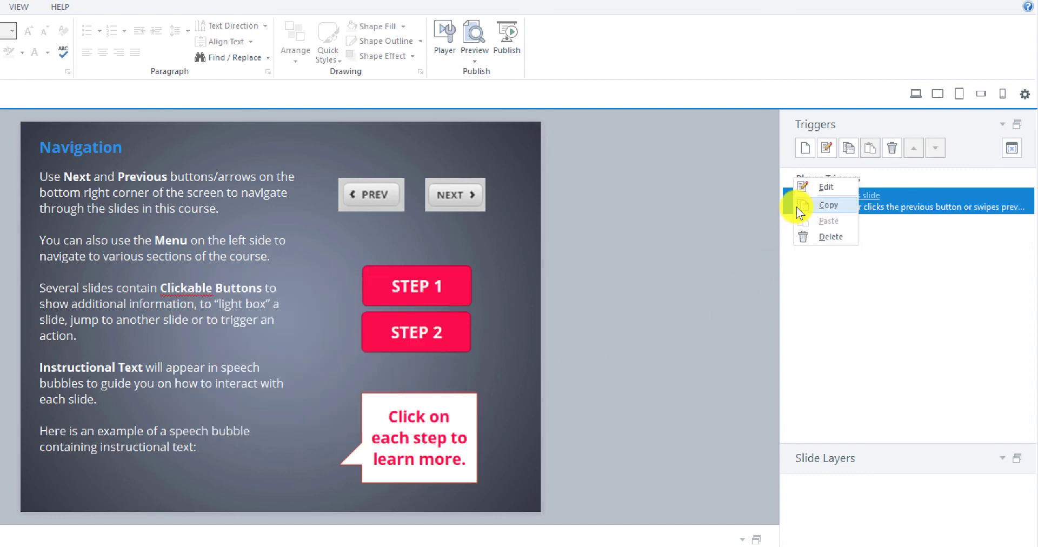
click(811, 236)
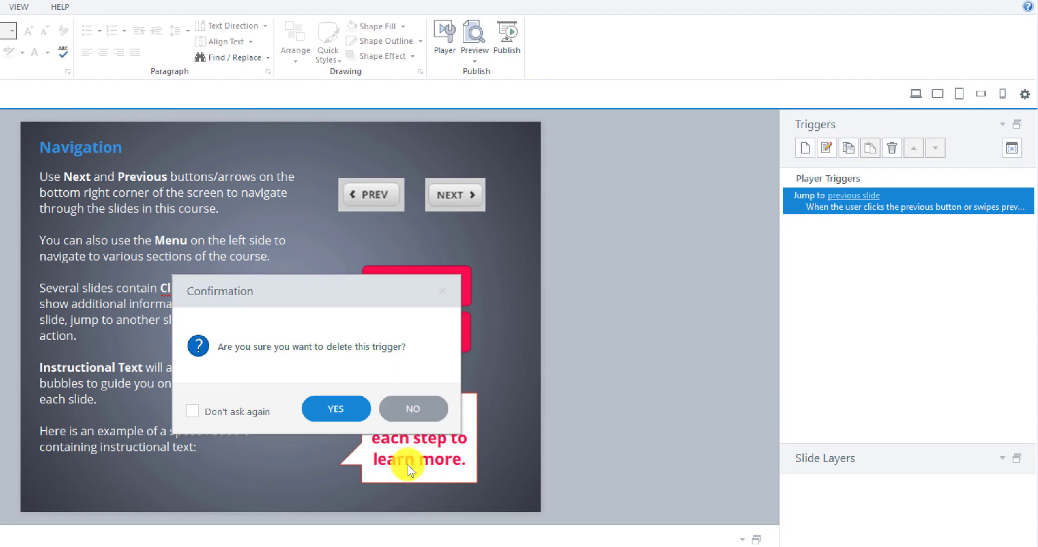
click(323, 412)
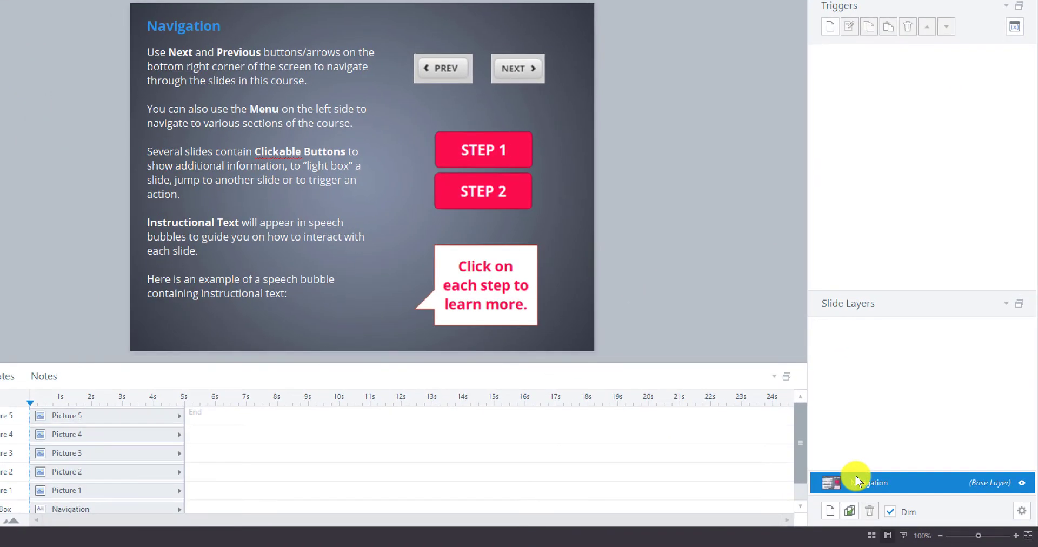
- In the Navigation base layer's properties, turn off the Prev and Next buttons and the Prev and Next swipe gestures
right_click(856, 476)
click(885, 506)
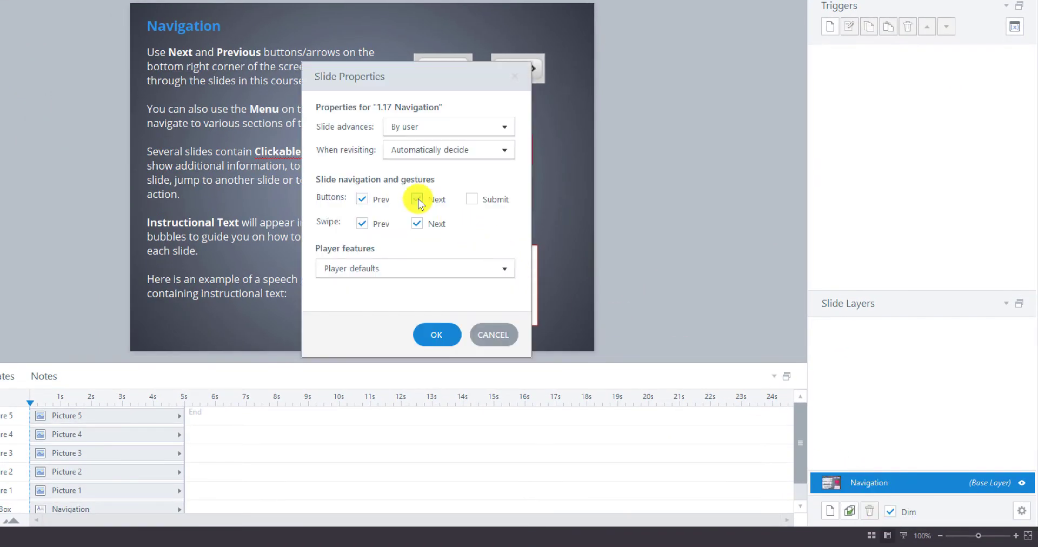
click(417, 224)
click(361, 199)
click(362, 223)
click(435, 334)
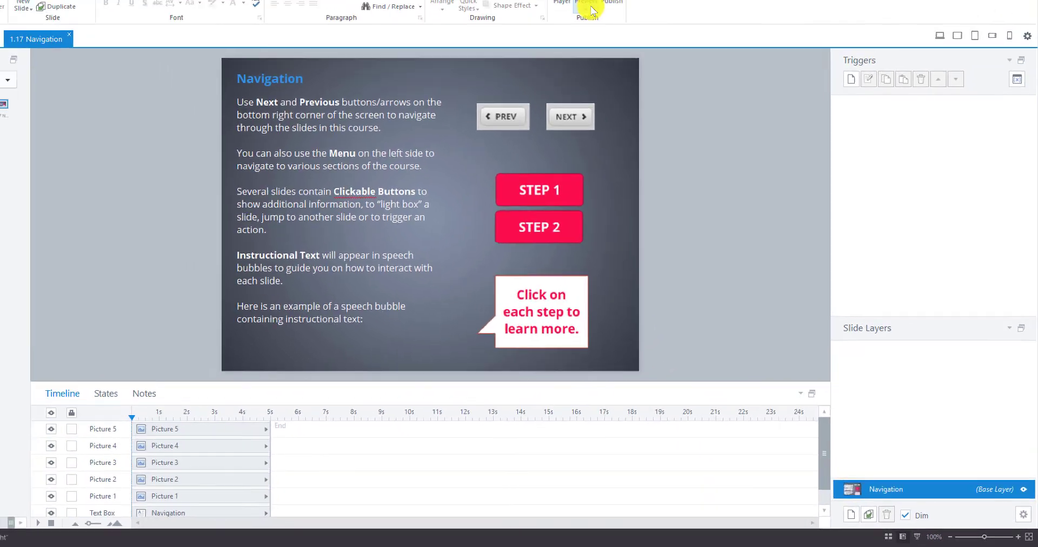
- Preview the Navigation slide alone to check its layout and player controls, and close the preview
click(621, 47)
click(623, 56)
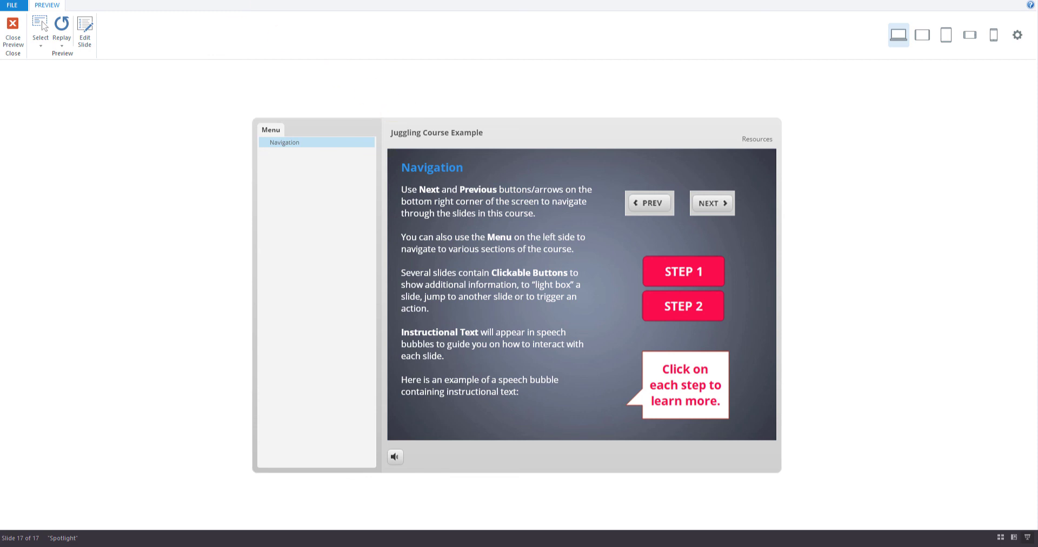
click(13, 23)
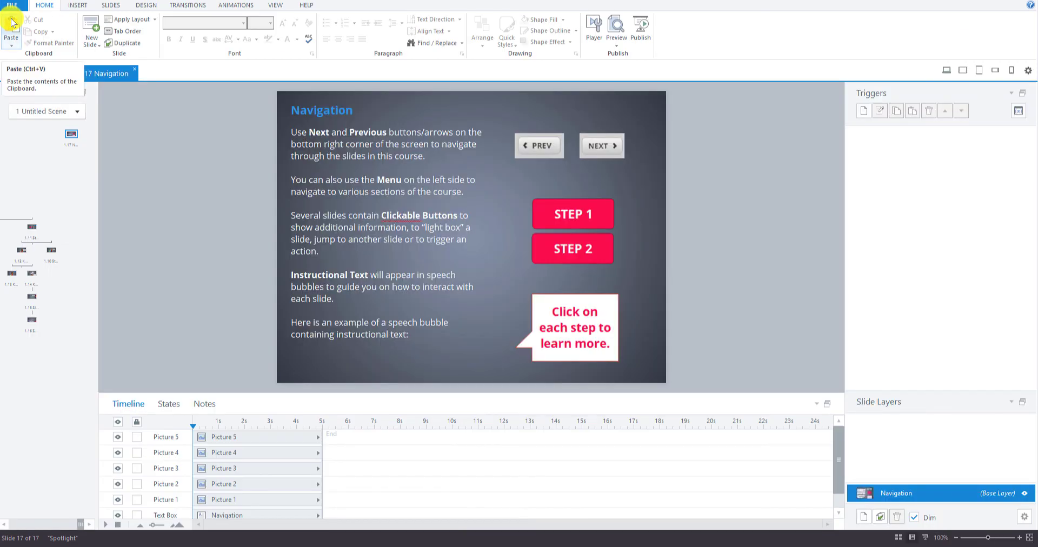